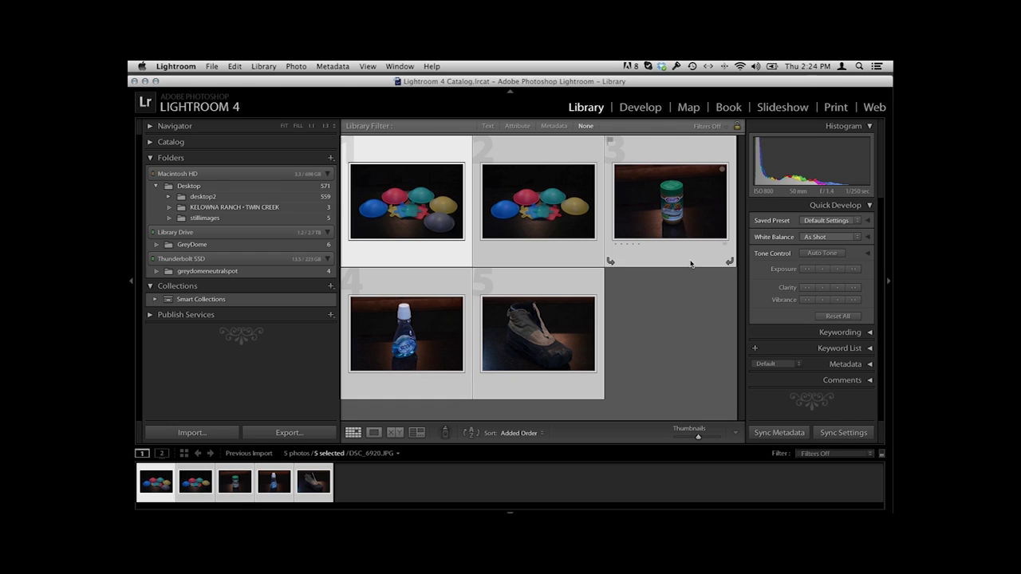
# Step: Open the coloured domes photo in Lightroom's Develop module for editing
pyautogui.click(643, 107)
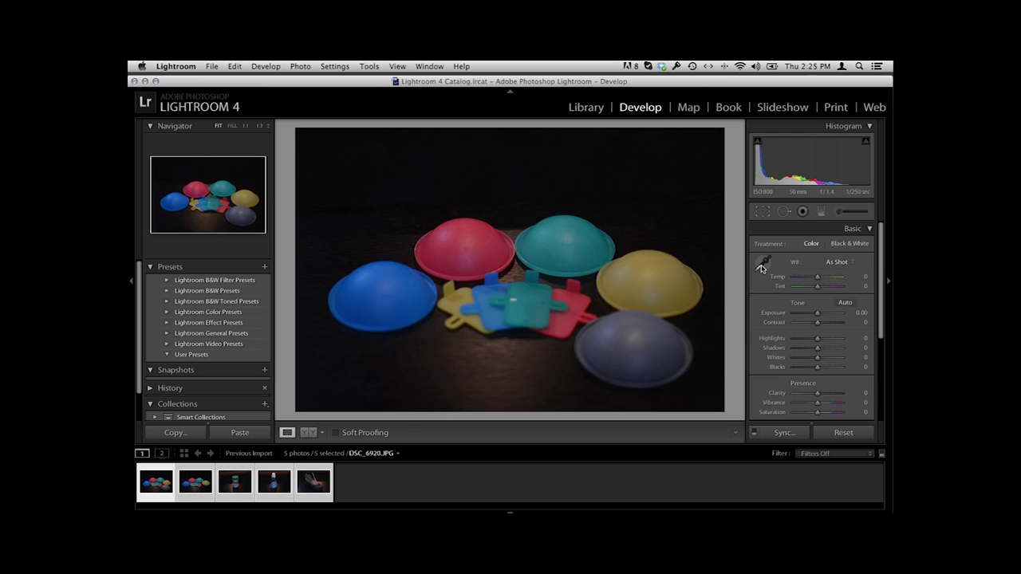
# Step: Neutralise the domes photo's white balance from the grey dome, reaching Custom Temp +15, Tint −25
pyautogui.click(763, 265)
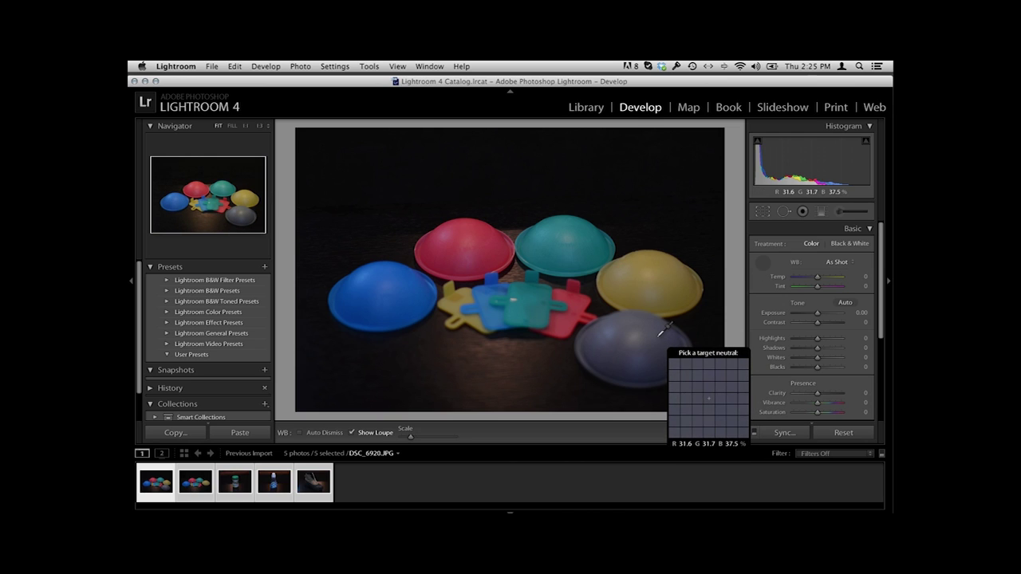
pyautogui.click(659, 335)
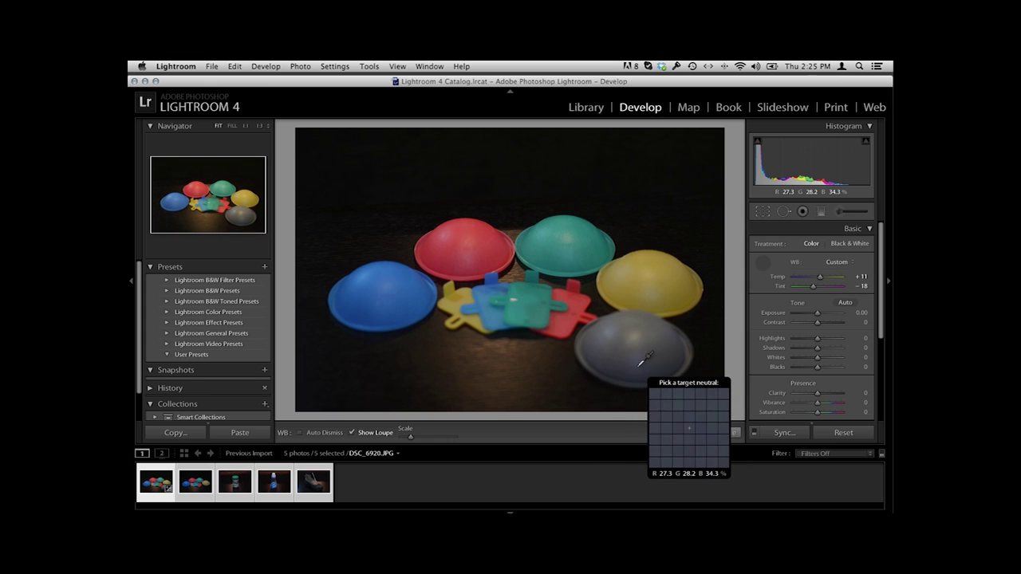
pyautogui.click(640, 361)
pyautogui.click(638, 352)
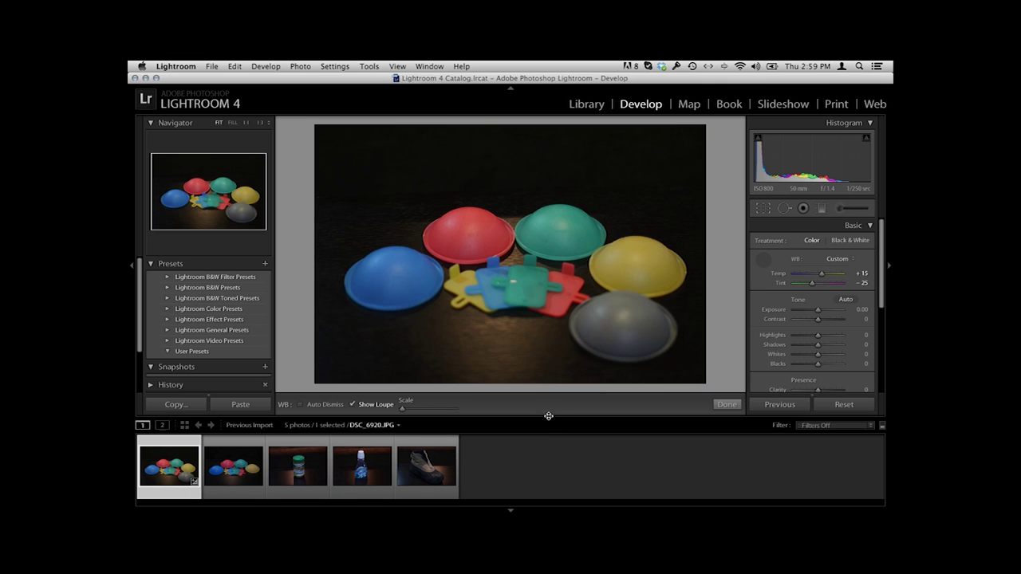
# Step: Enlarge the filmstrip thumbnails and put away the white balance sampler
pyautogui.moveTo(548, 416); pyautogui.dragTo(560, 365)
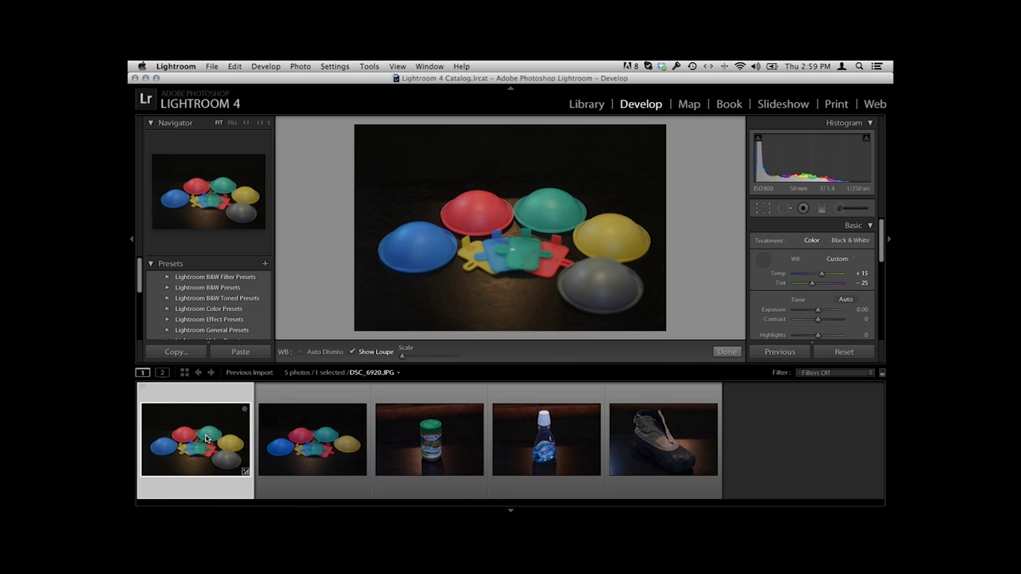
pyautogui.press('w')
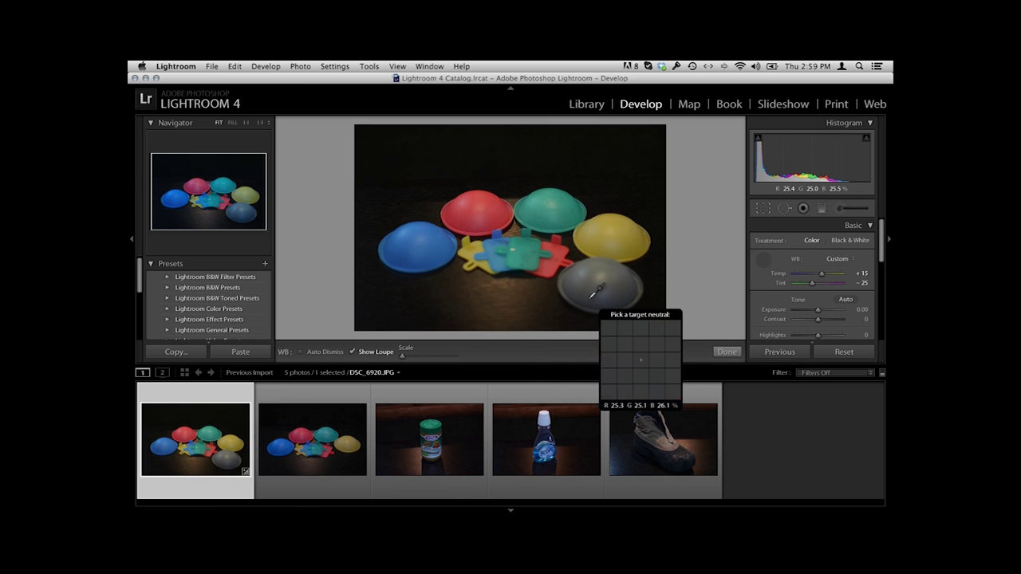
pyautogui.click(765, 259)
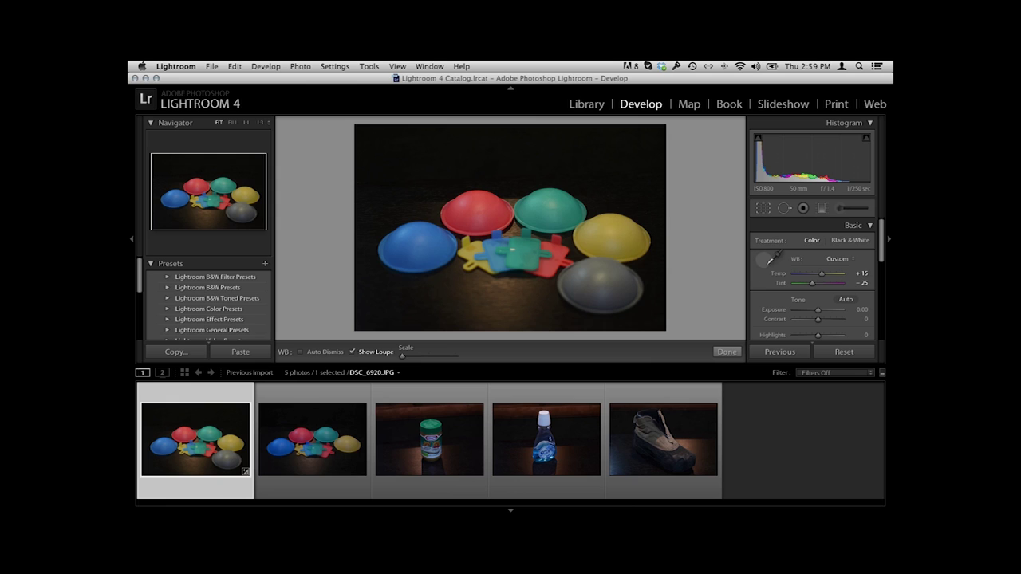
pyautogui.click(767, 260)
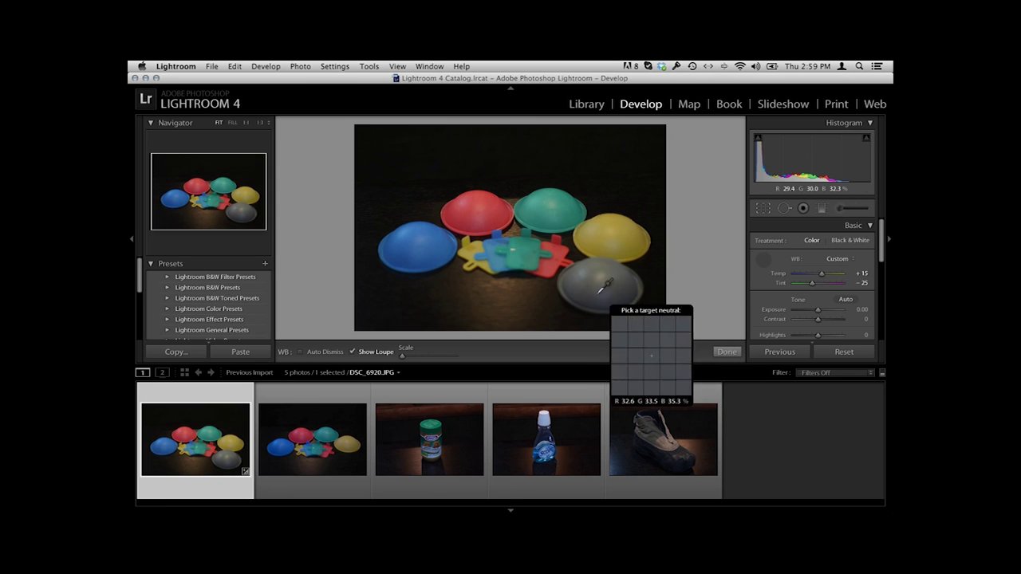
pyautogui.click(764, 259)
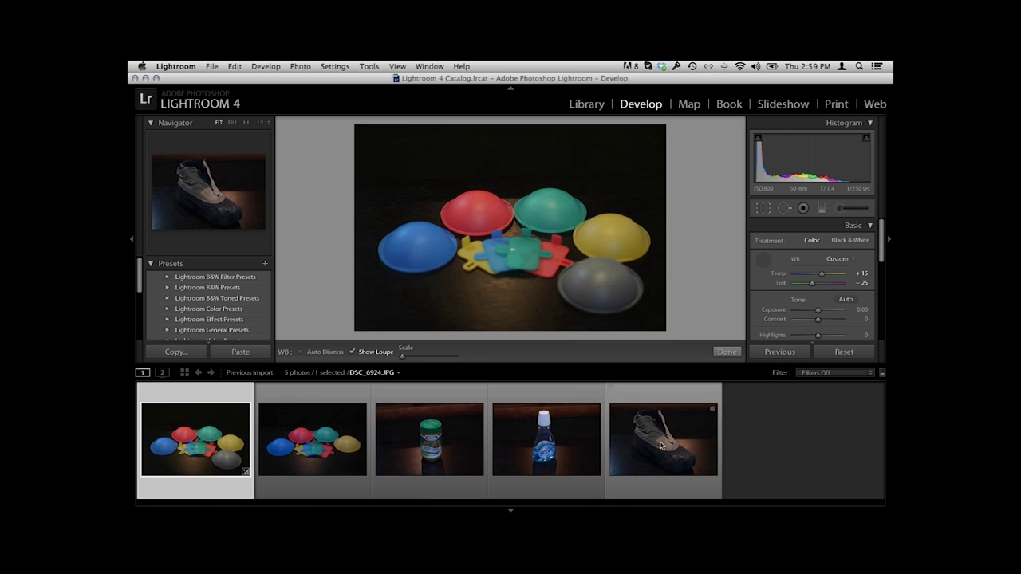
# Step: Clear the photo selection, then select all five product photos with Cmd+A
pyautogui.press('w')
pyautogui.click(781, 458)
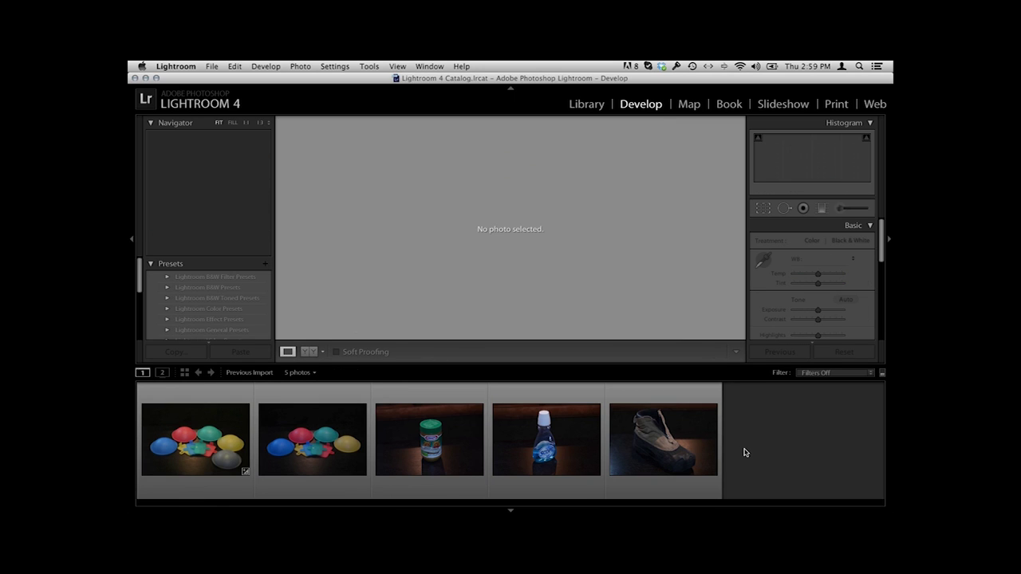
pyautogui.press('super+a')
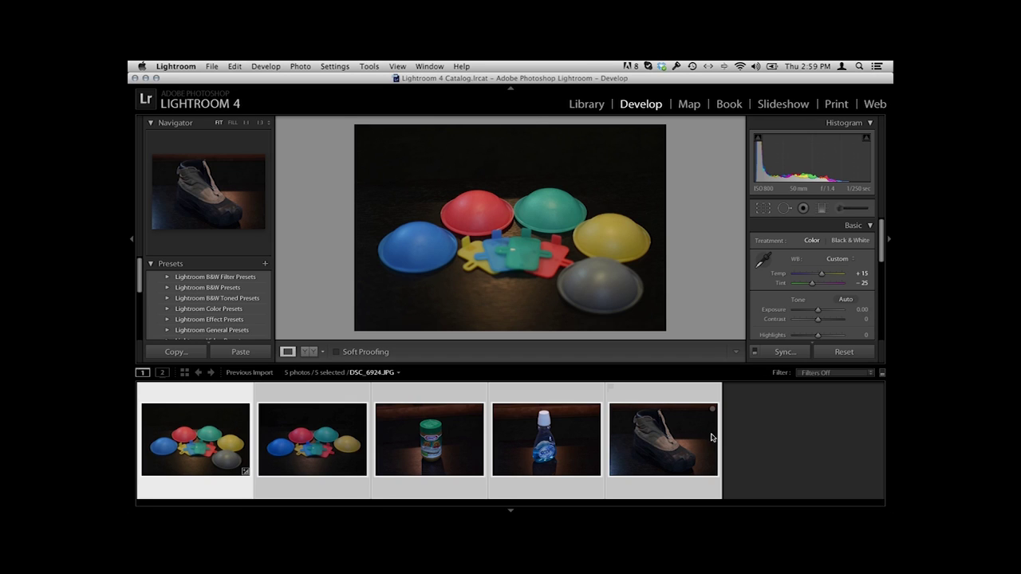
# Step: Synchronize only White Balance and Basic Tone from the domes photo to all five photos
pyautogui.click(783, 353)
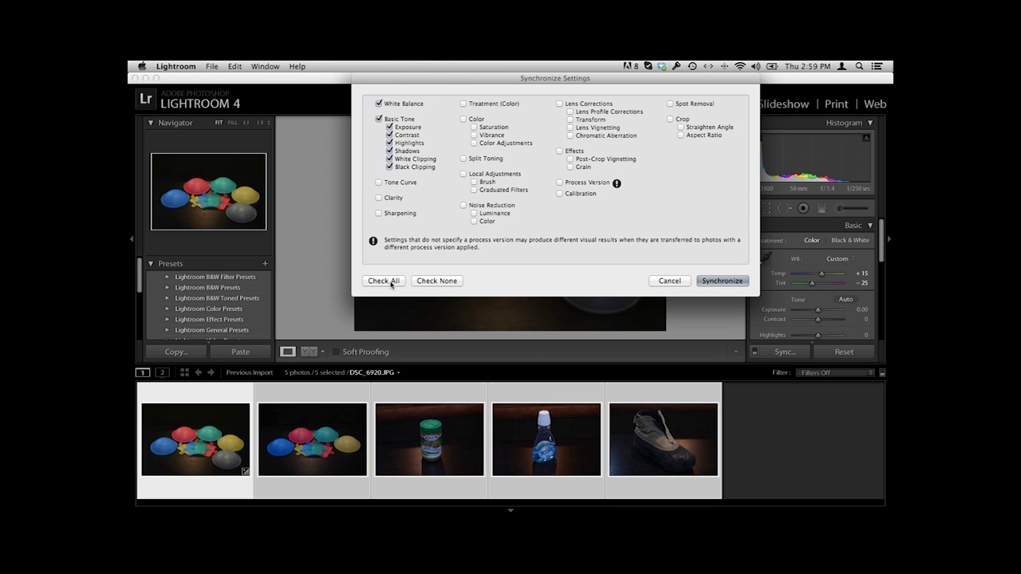
pyautogui.click(392, 281)
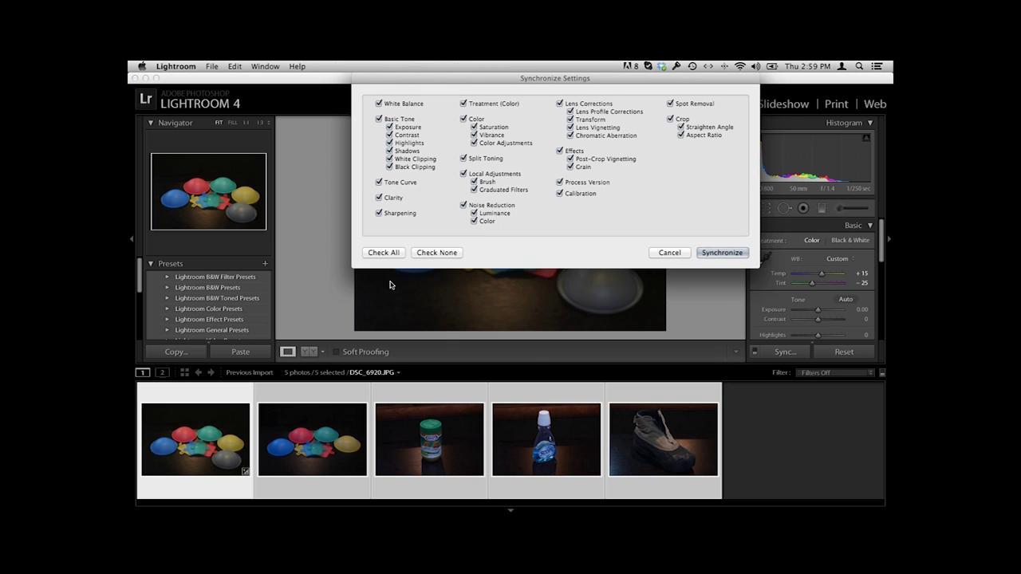
pyautogui.click(379, 118)
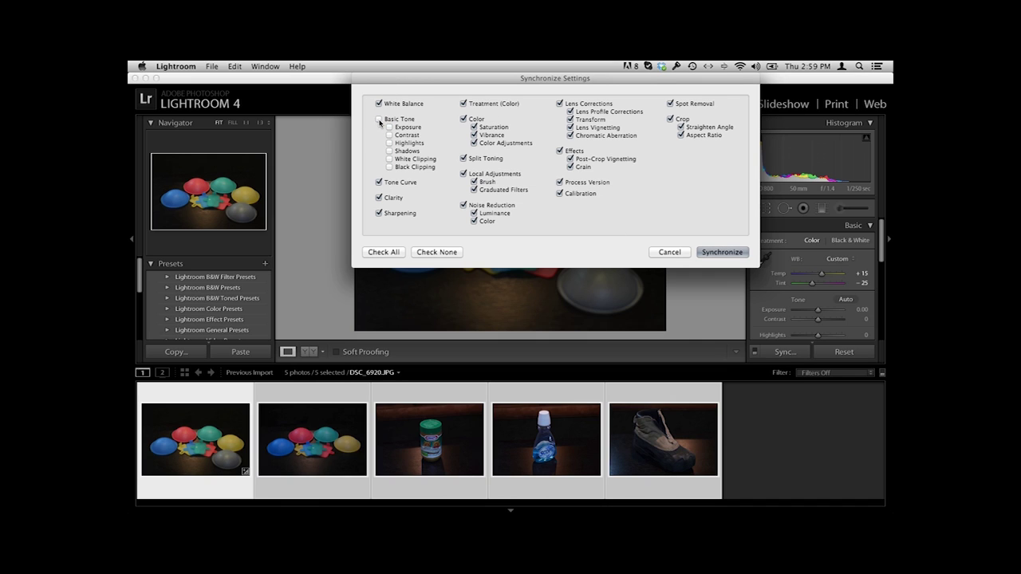
pyautogui.click(427, 252)
pyautogui.click(379, 104)
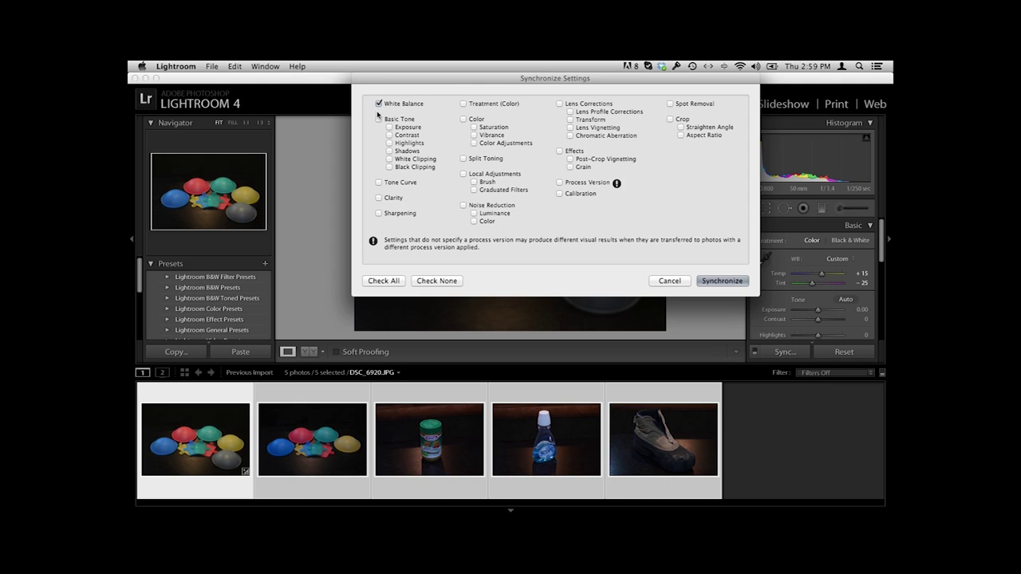
pyautogui.click(379, 119)
pyautogui.click(720, 281)
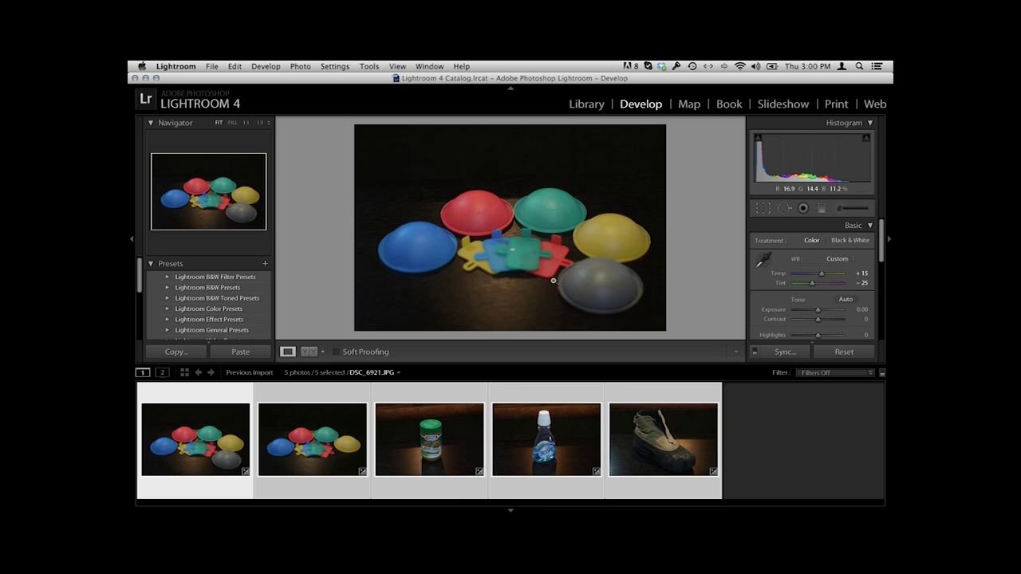
# Step: Review each synced photo in turn (jar, Scope bottle), ending on the shoe photo
pyautogui.click(322, 439)
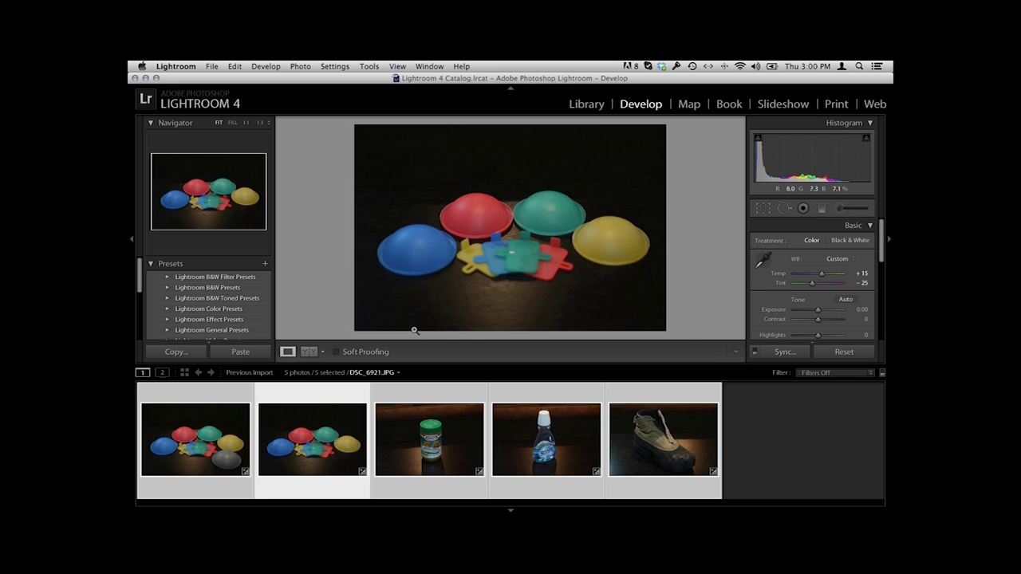
pyautogui.press('Left')
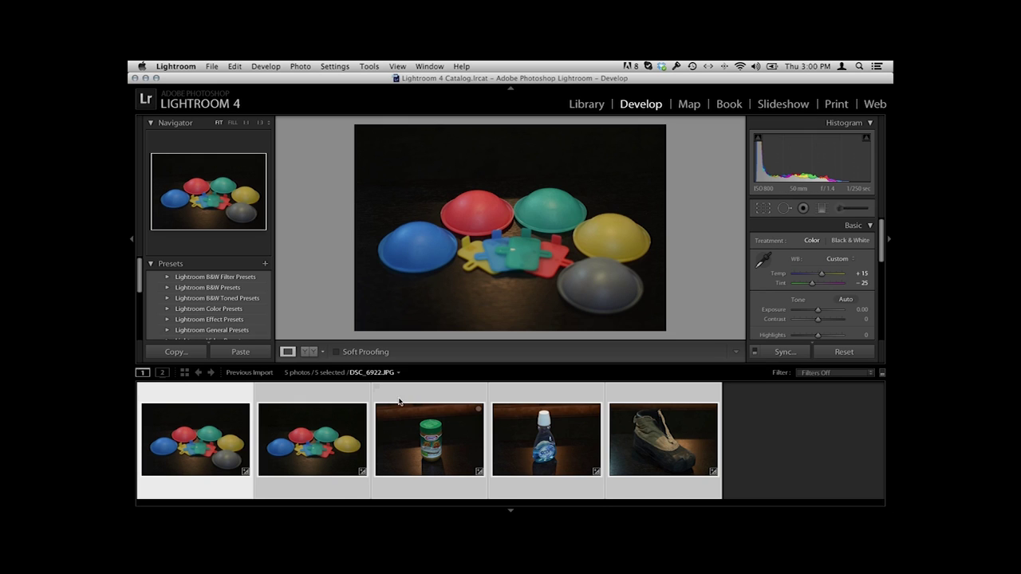
pyautogui.click(336, 428)
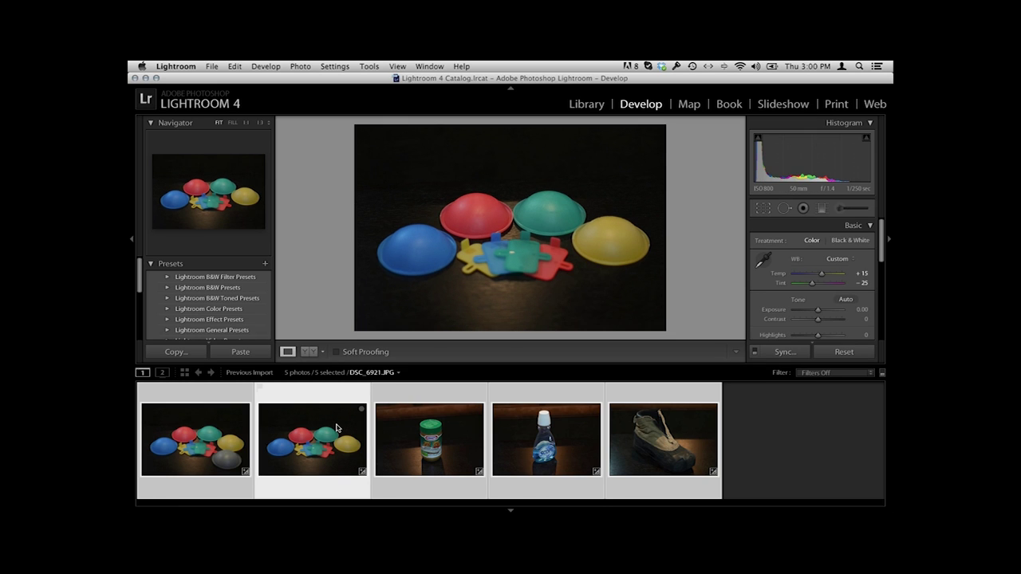
pyautogui.press('Right')
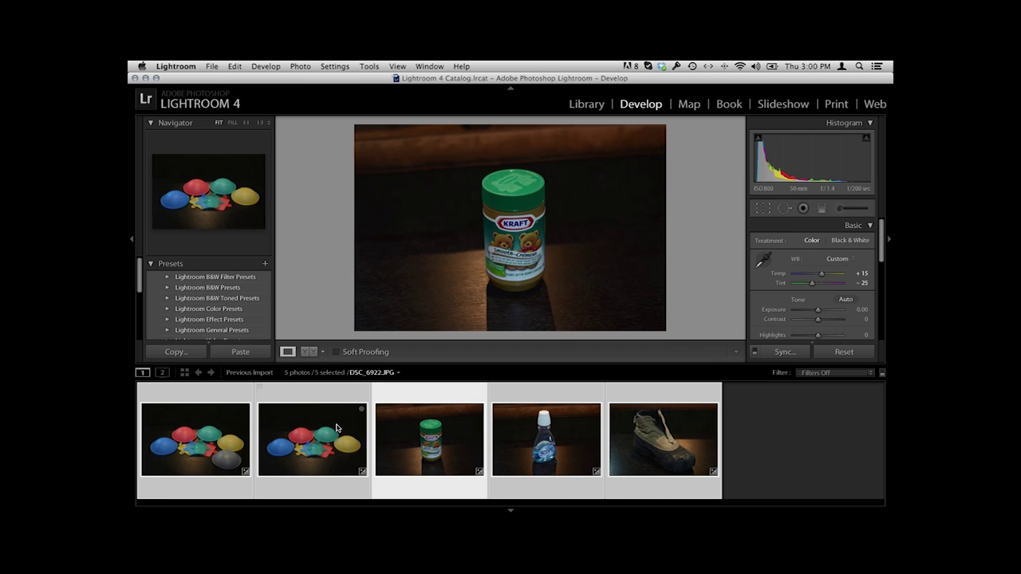
pyautogui.press('Right')
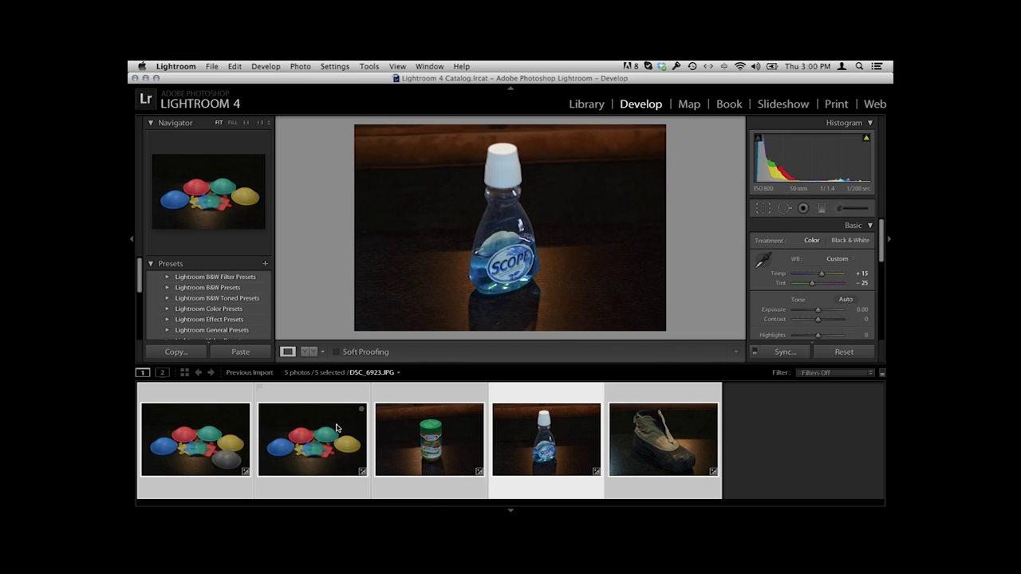
pyautogui.press('Right')
pyautogui.press('Left')
pyautogui.press('Left')
pyautogui.press('Left')
pyautogui.press('Left')
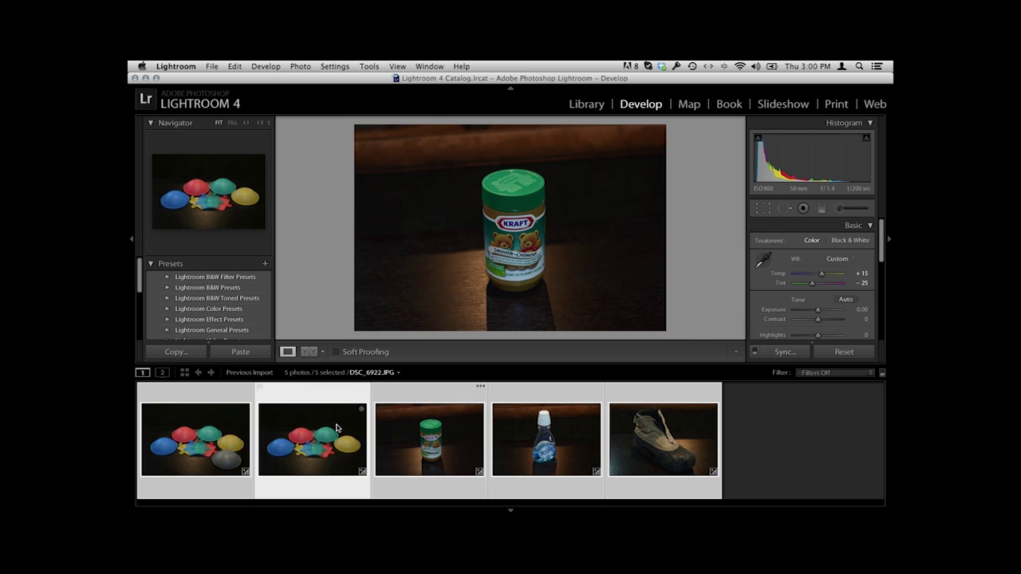
pyautogui.press('End')
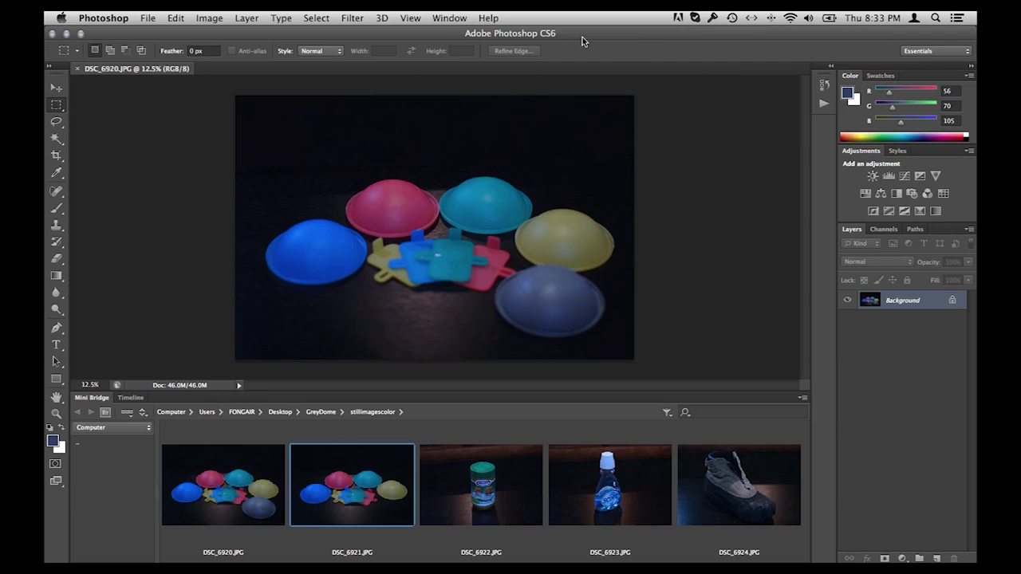
pyautogui.click(145, 17)
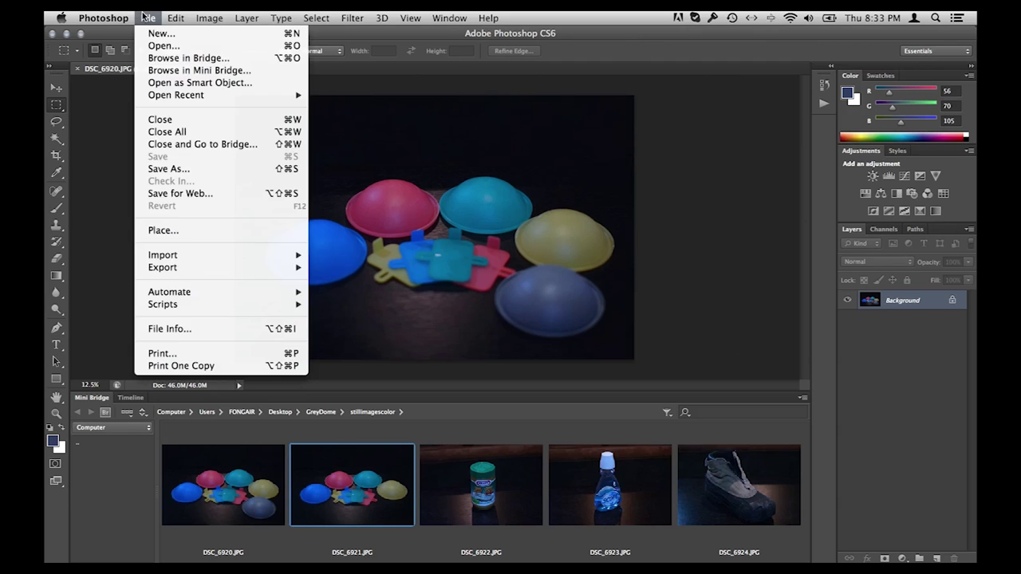
pyautogui.moveTo(382, 16)
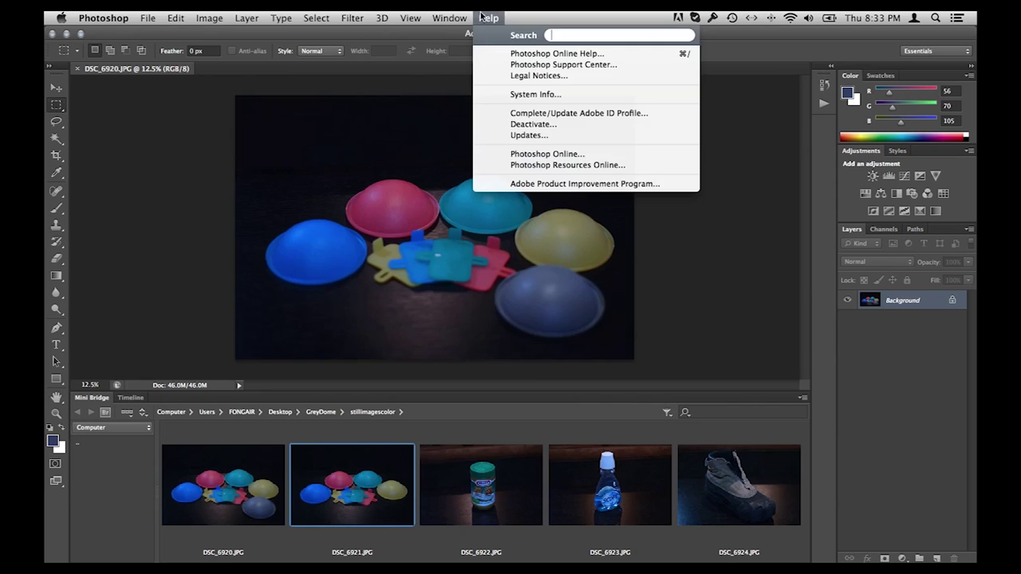
pyautogui.click(201, 19)
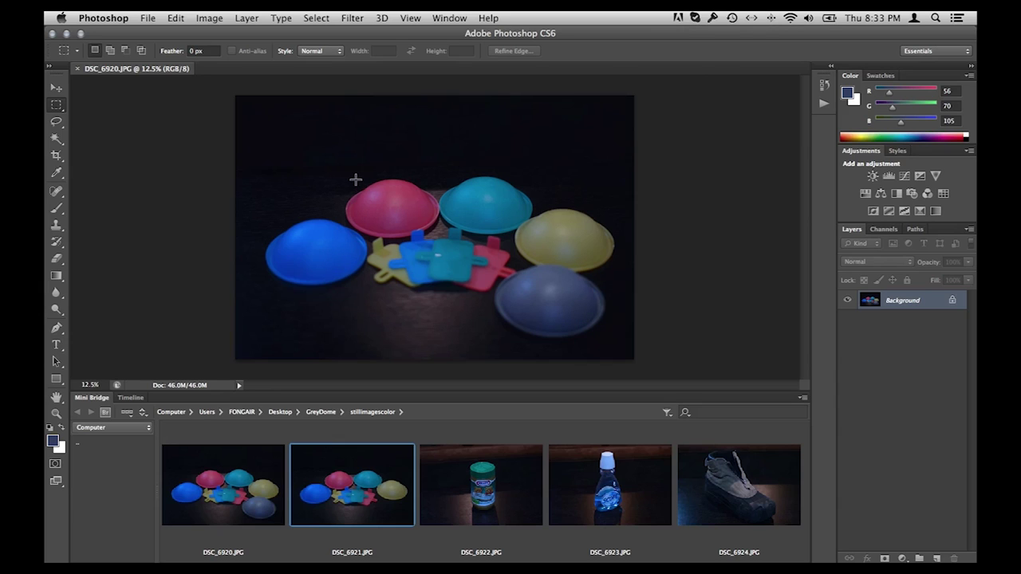
pyautogui.click(205, 17)
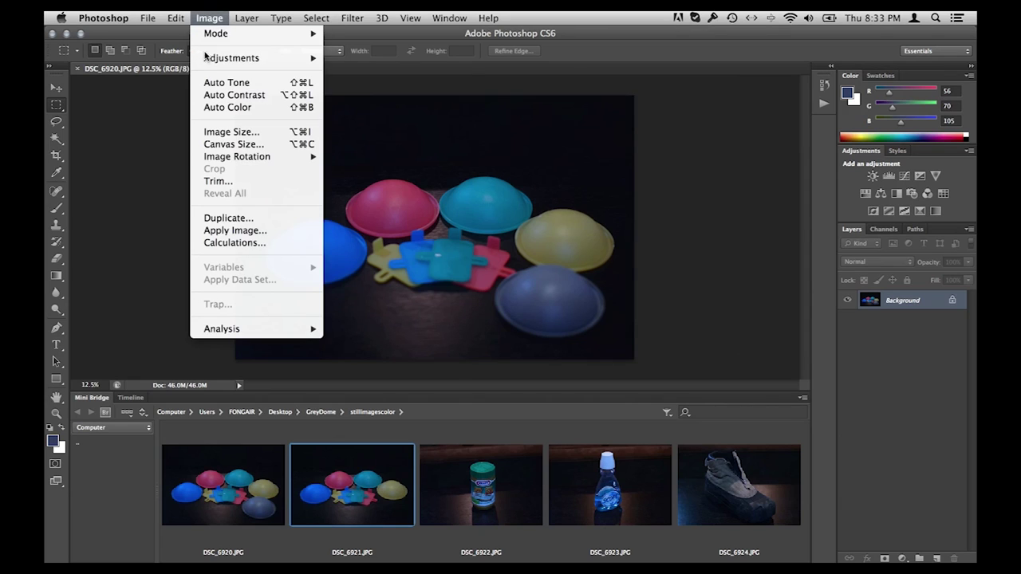
# Step: In Levels, set the gray point by sampling the grey dome to remove the blue cast
pyautogui.moveTo(209, 61)
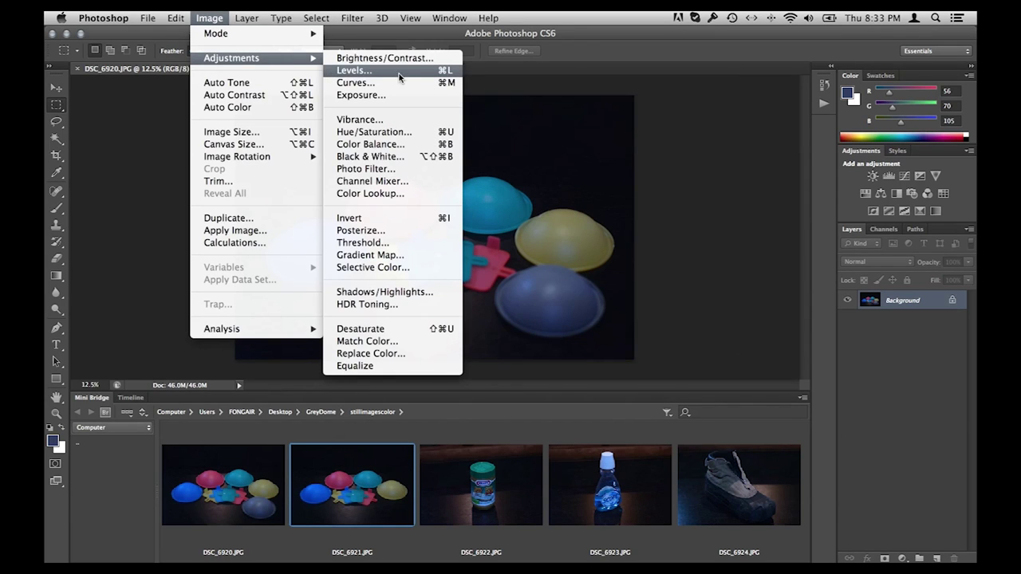
pyautogui.click(425, 73)
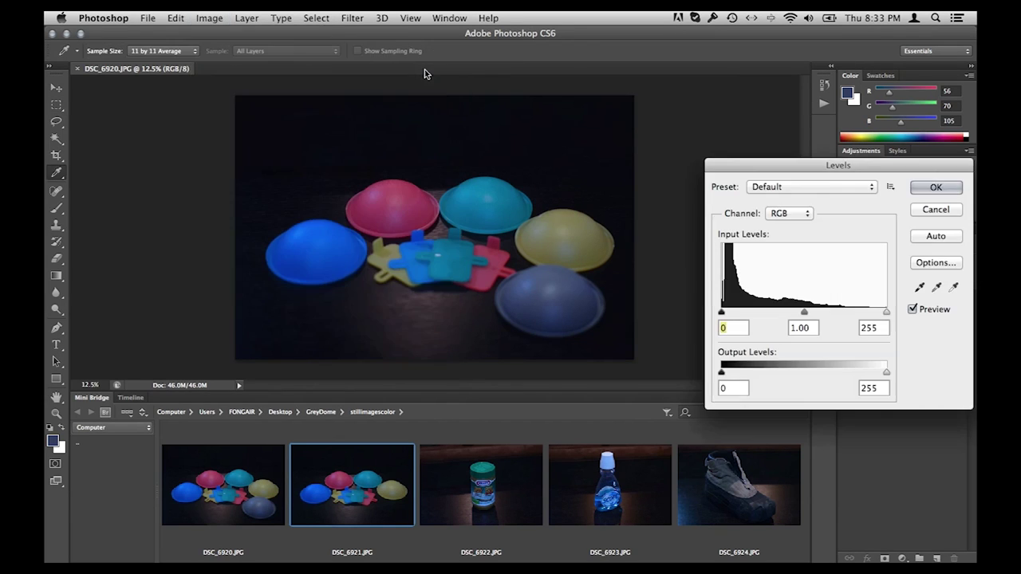
pyautogui.click(938, 287)
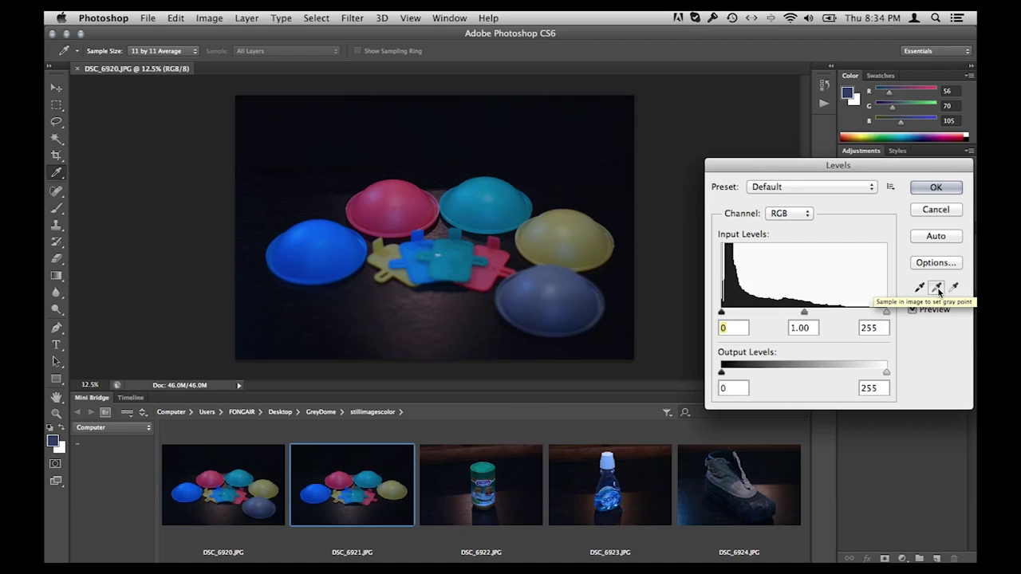
pyautogui.click(937, 288)
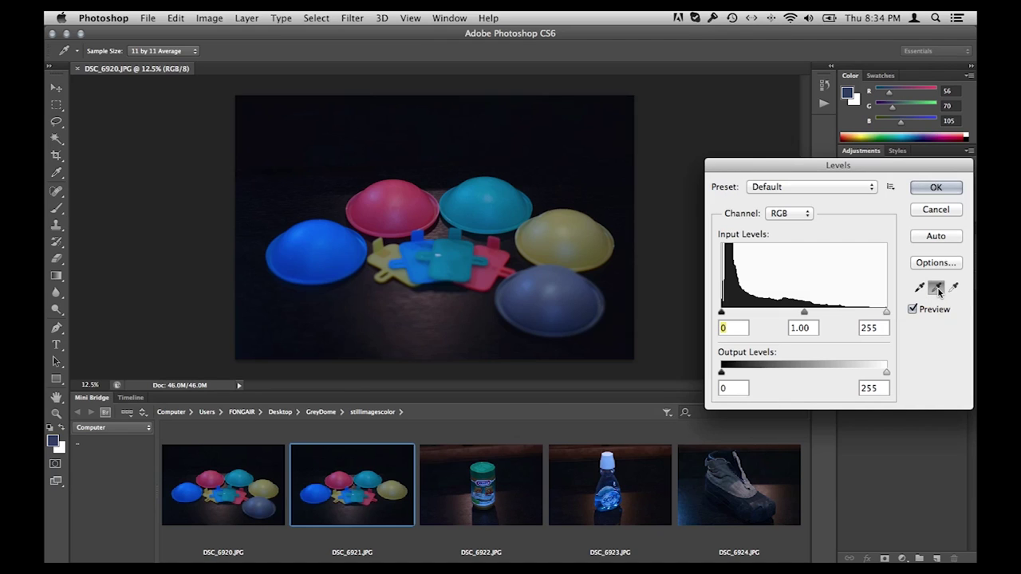
pyautogui.click(541, 285)
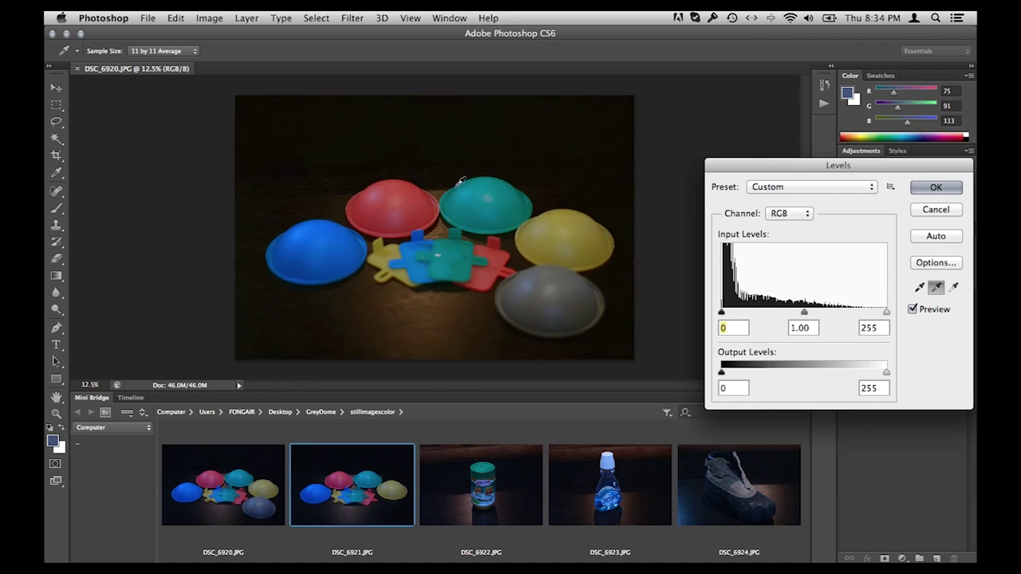
pyautogui.click(572, 294)
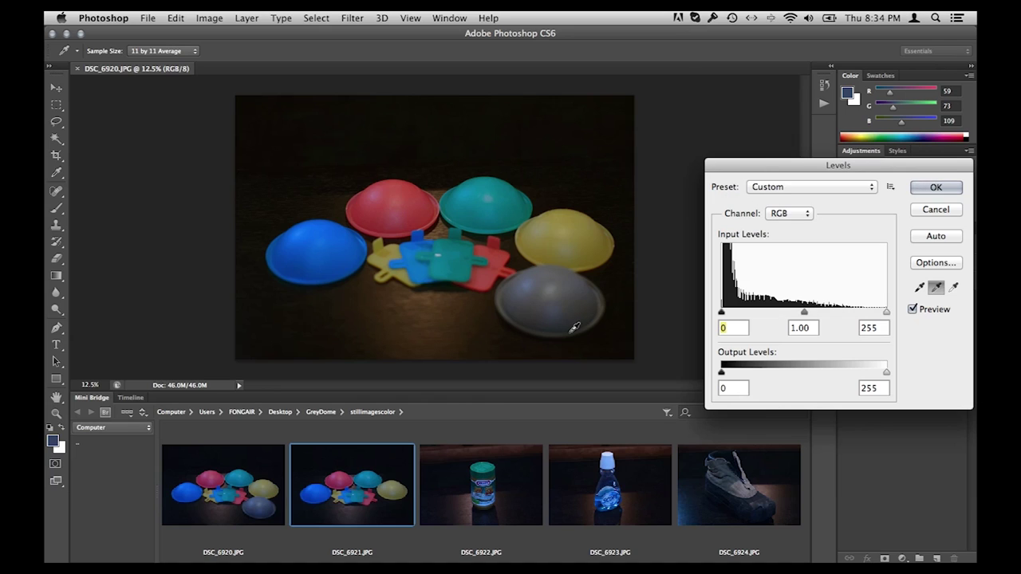
pyautogui.click(574, 302)
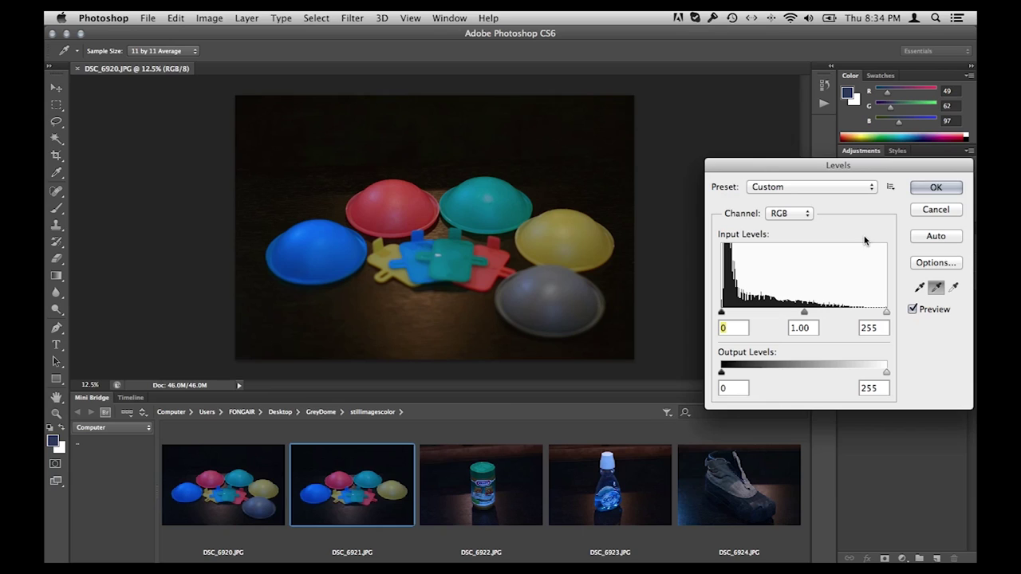
# Step: Save the Levels settings as preset 'office01132013grydome' and apply them to DSC_6920.JPG
pyautogui.click(890, 188)
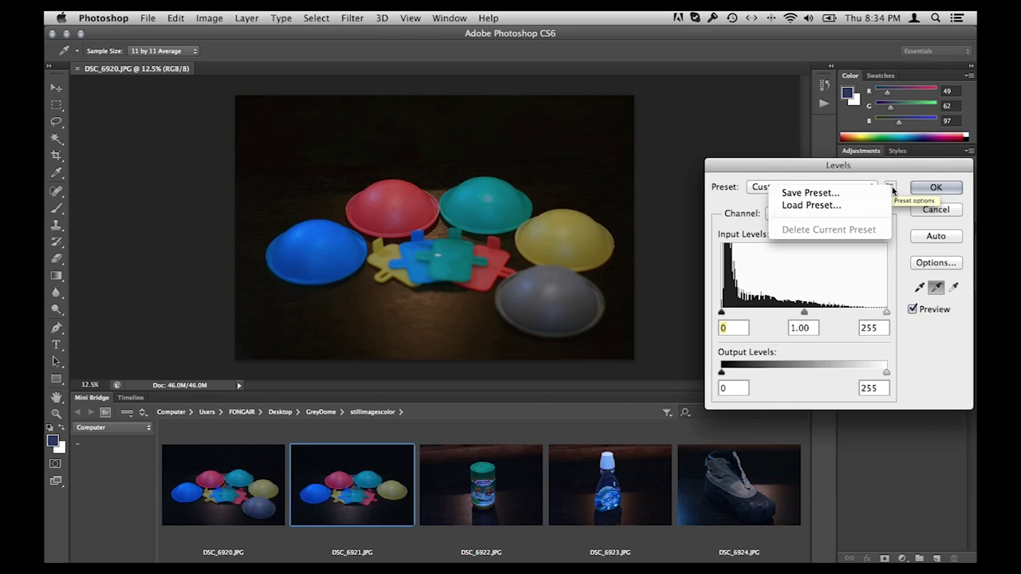
pyautogui.click(851, 196)
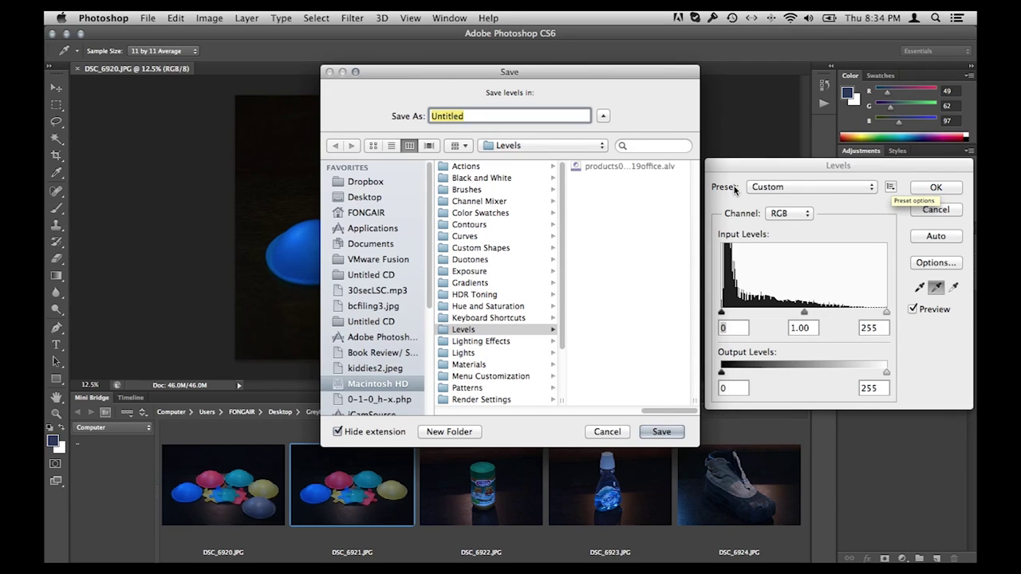
pyautogui.write('office01132013grydome')
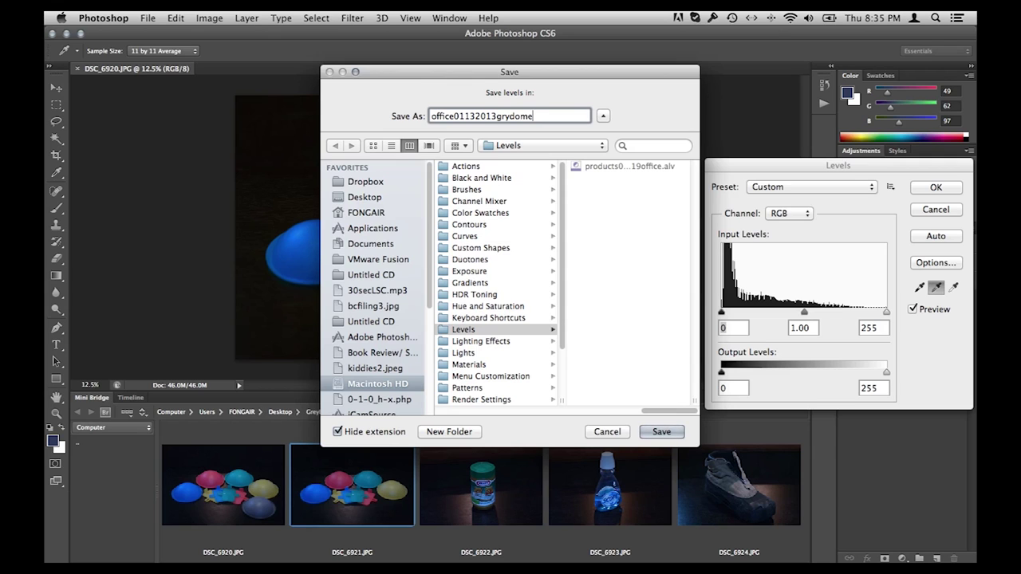
pyautogui.press('Return')
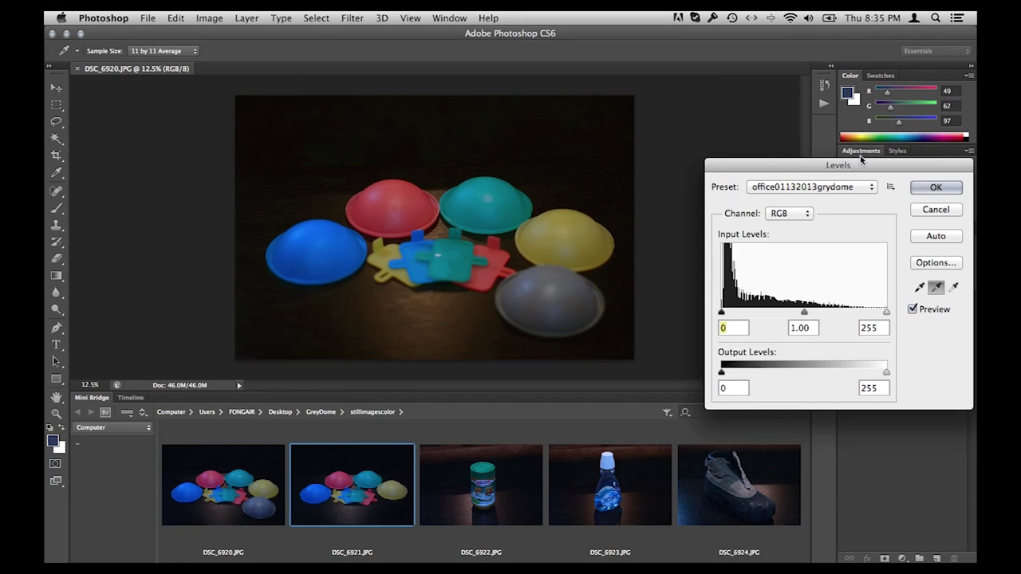
pyautogui.click(935, 189)
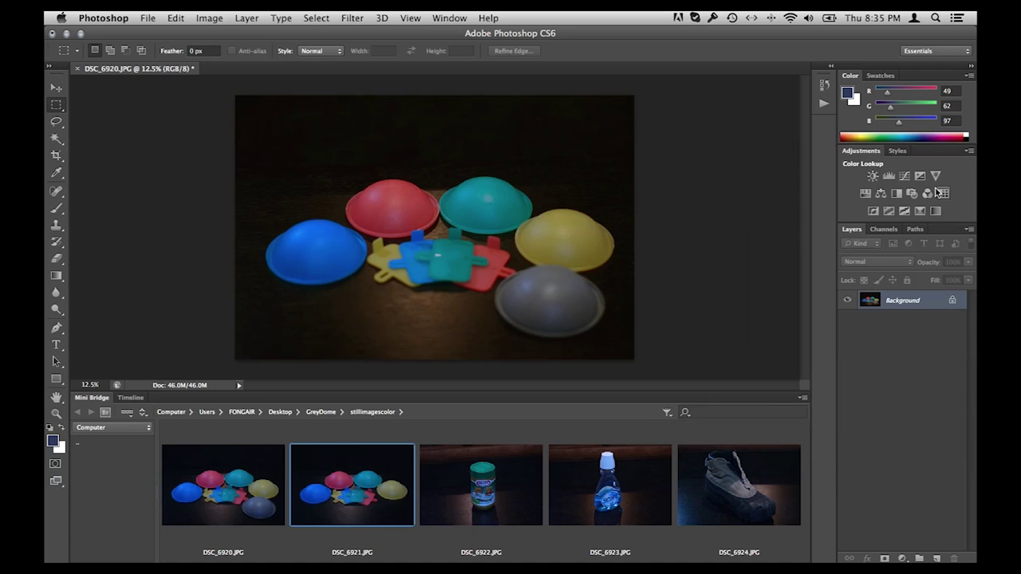
# Step: Open DSC_6921.JPG and apply the office01132013grydome Levels preset to it
pyautogui.doubleClick(373, 481)
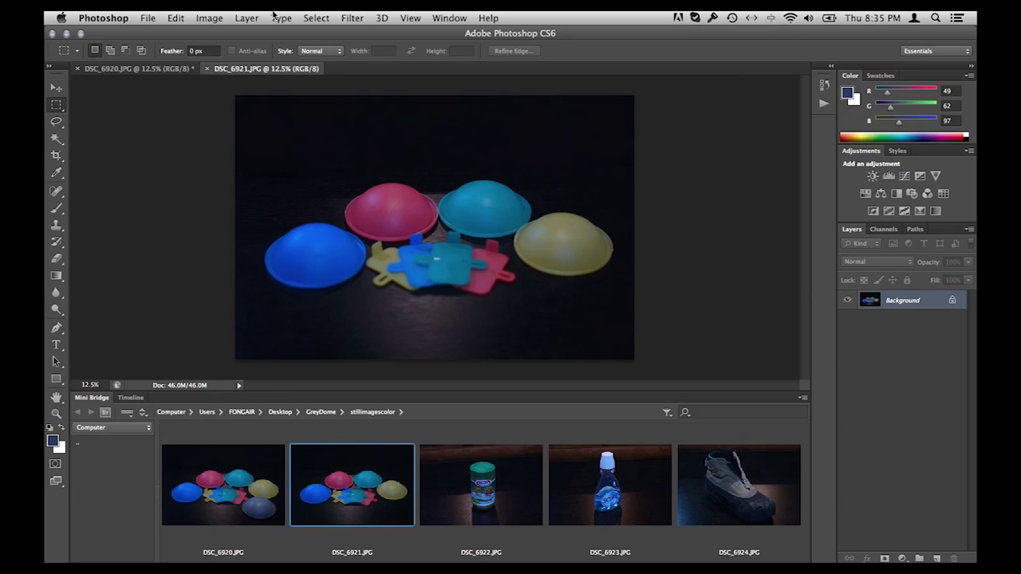
pyautogui.click(245, 17)
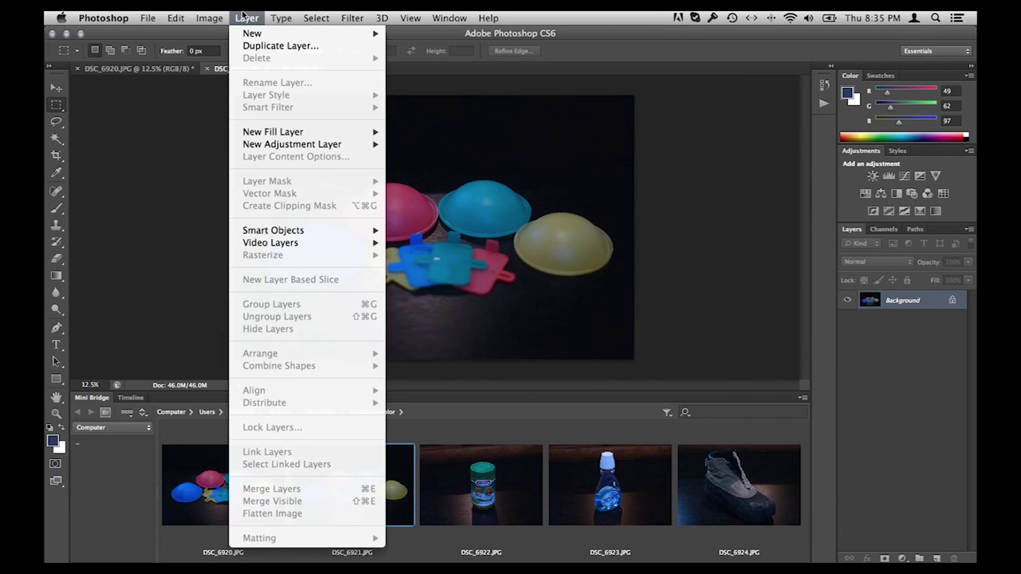
pyautogui.moveTo(195, 14)
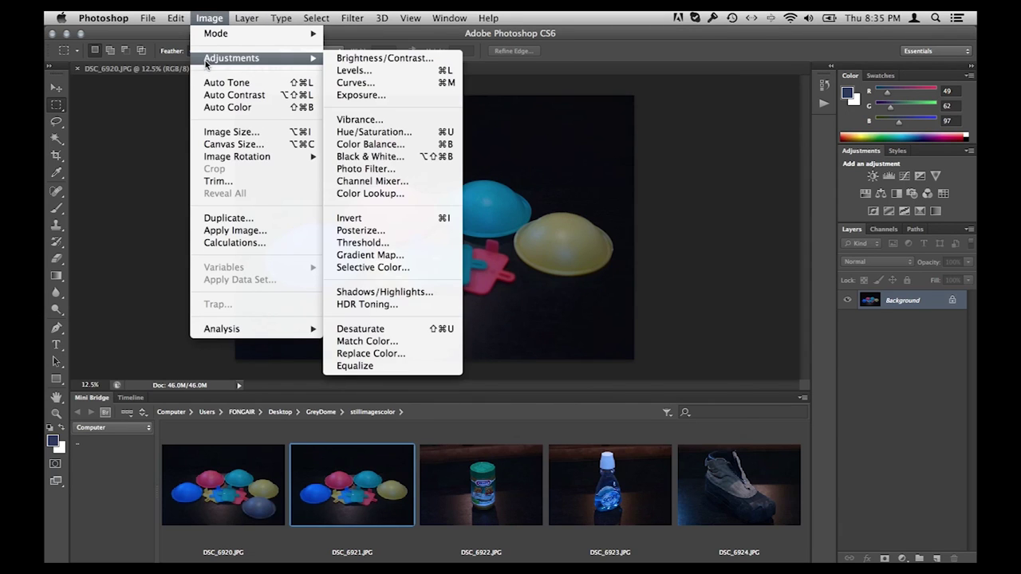
pyautogui.moveTo(300, 59)
pyautogui.click(433, 71)
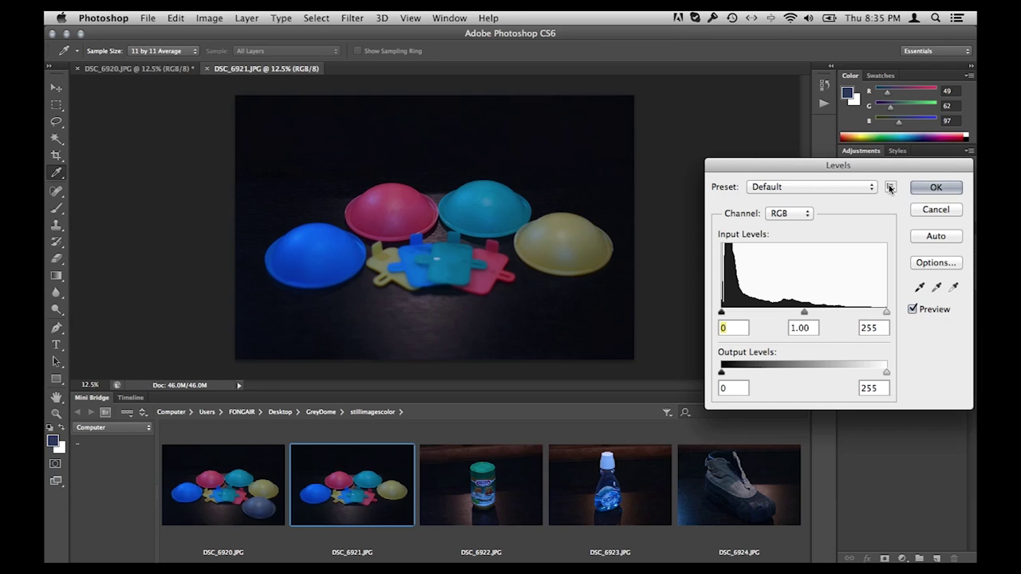
pyautogui.click(863, 188)
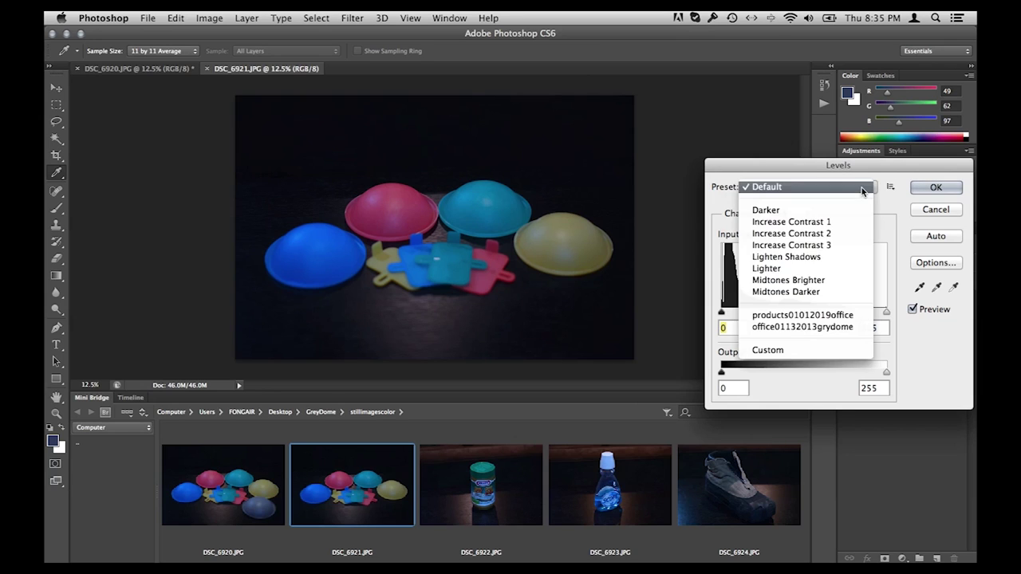
pyautogui.click(850, 327)
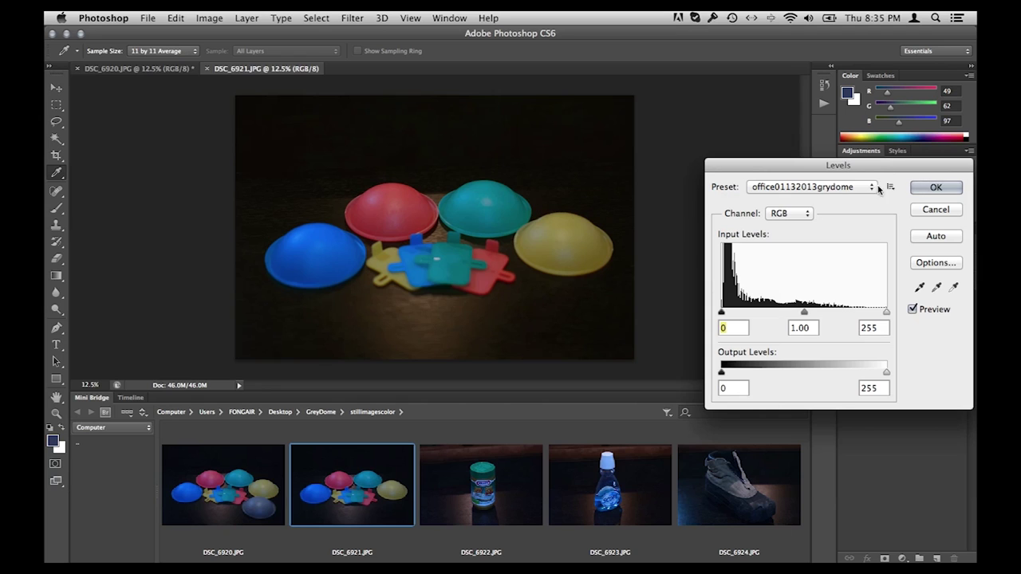
pyautogui.click(929, 189)
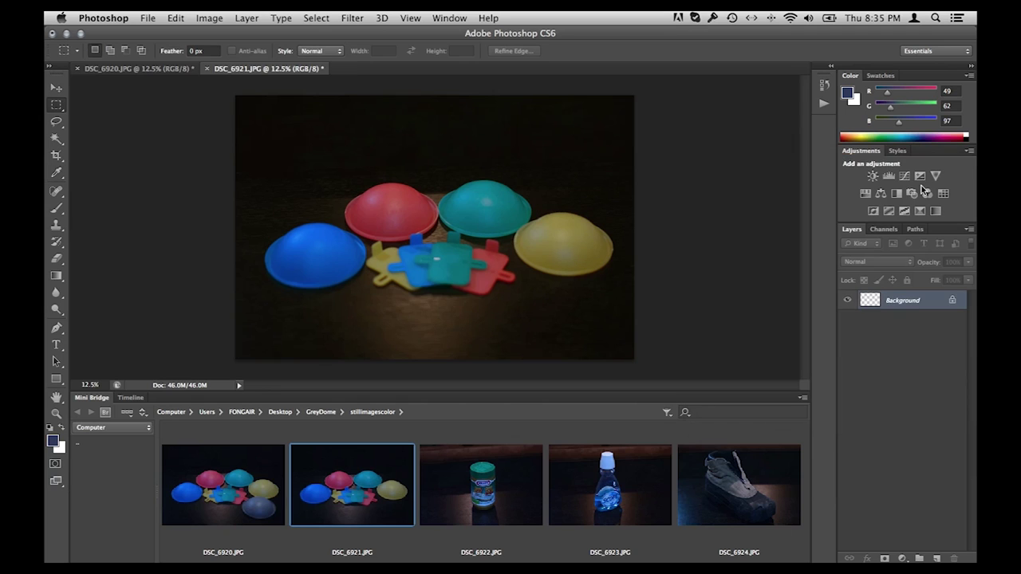
# Step: Apply the office01132013grydome Levels preset to the DSC_6922 jar photo
pyautogui.click(492, 498)
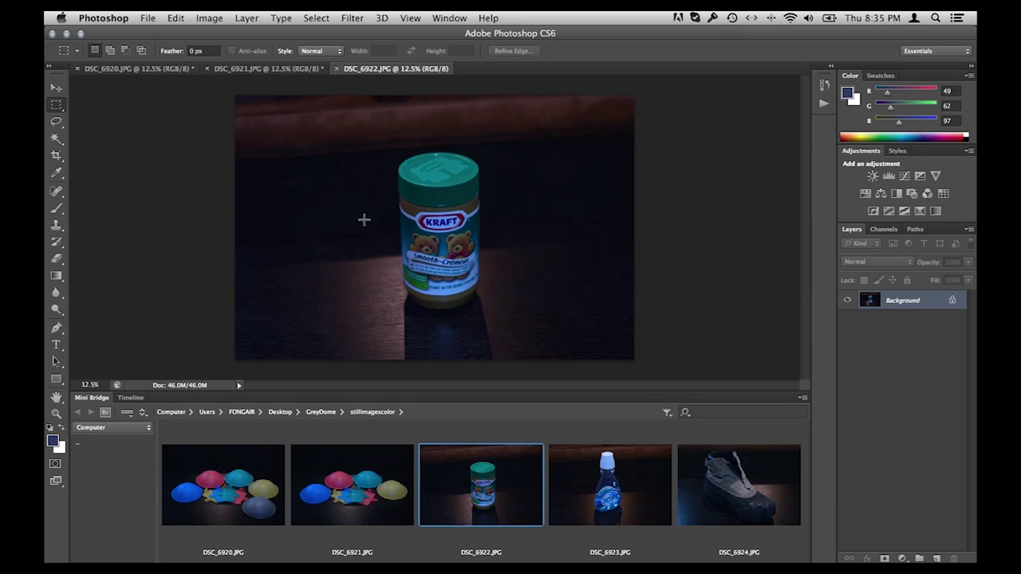
pyautogui.press('super+l')
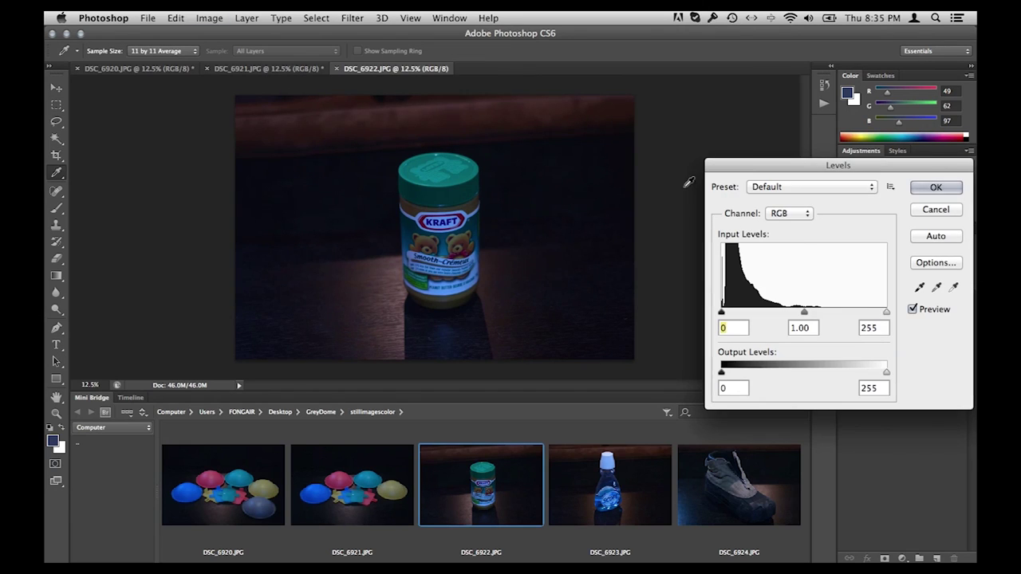
pyautogui.click(756, 193)
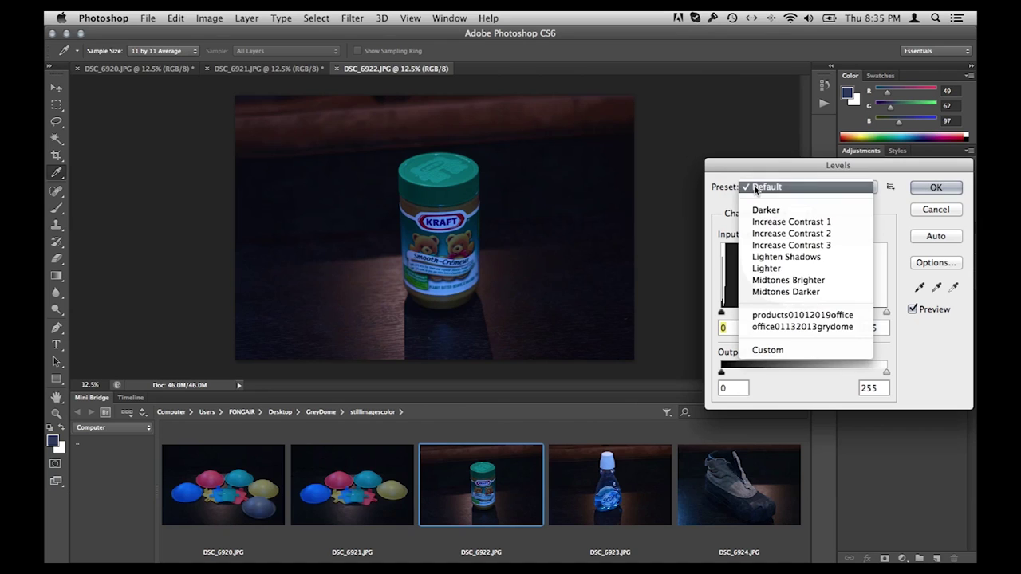
pyautogui.click(766, 327)
pyautogui.click(934, 187)
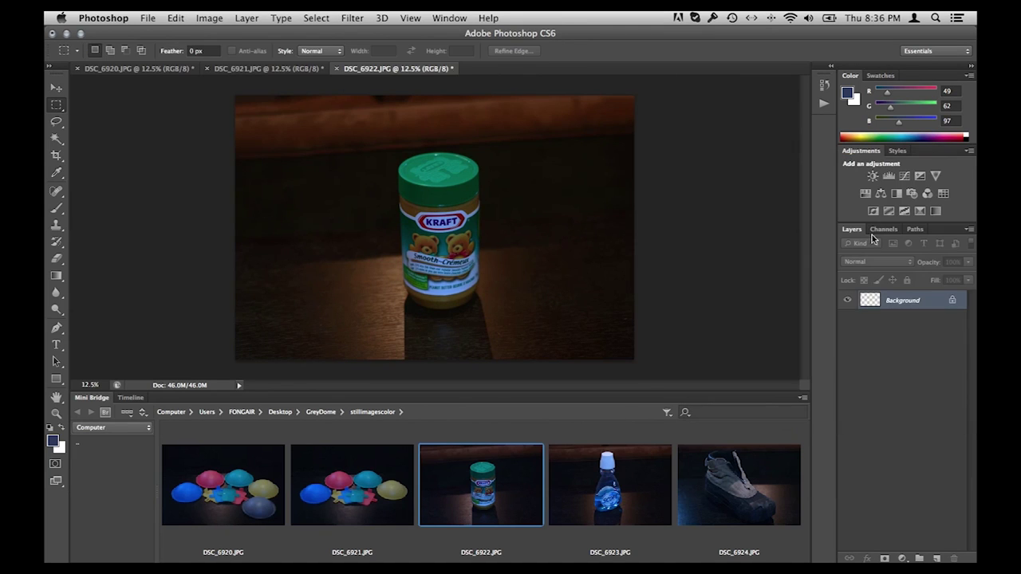
# Step: Apply the office01132013grydome Levels preset to the DSC_6923 bottle photo
pyautogui.click(624, 493)
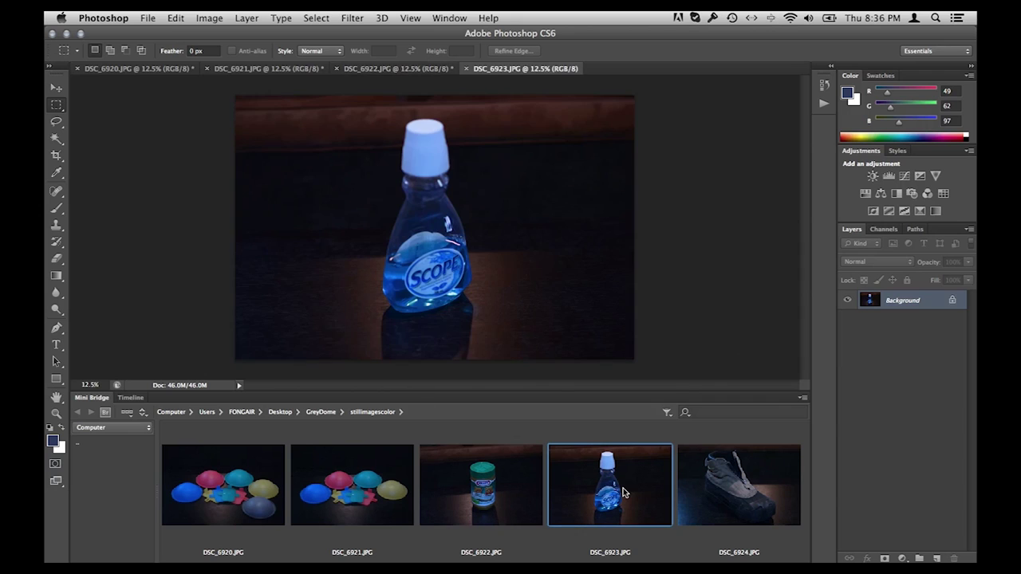
pyautogui.press('super+l')
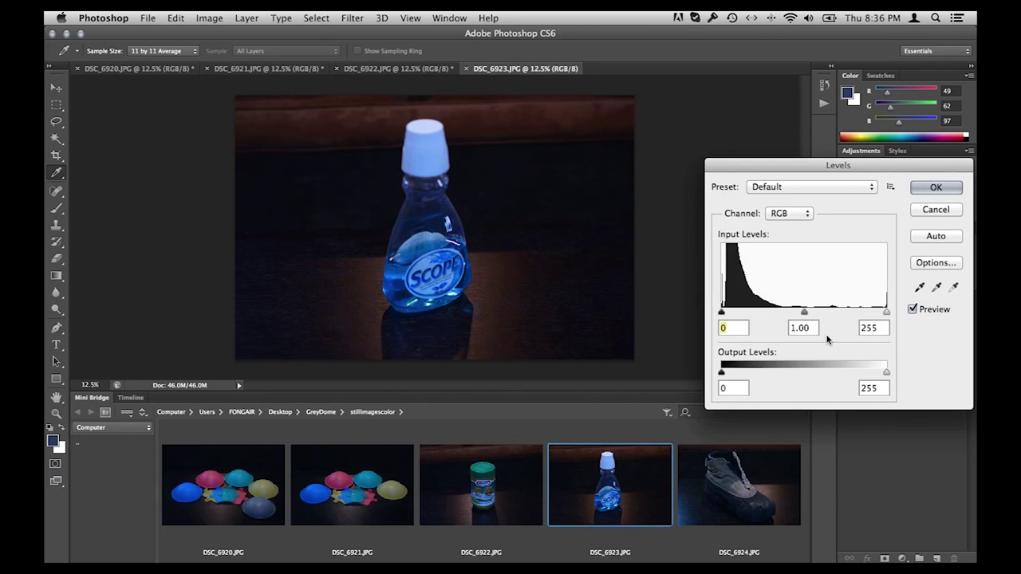
pyautogui.click(789, 189)
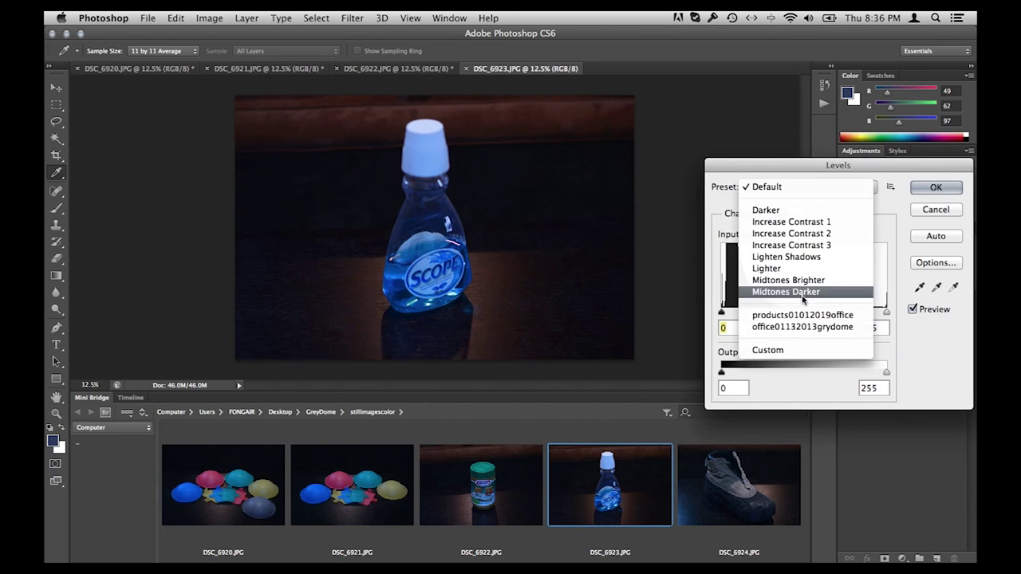
pyautogui.click(805, 328)
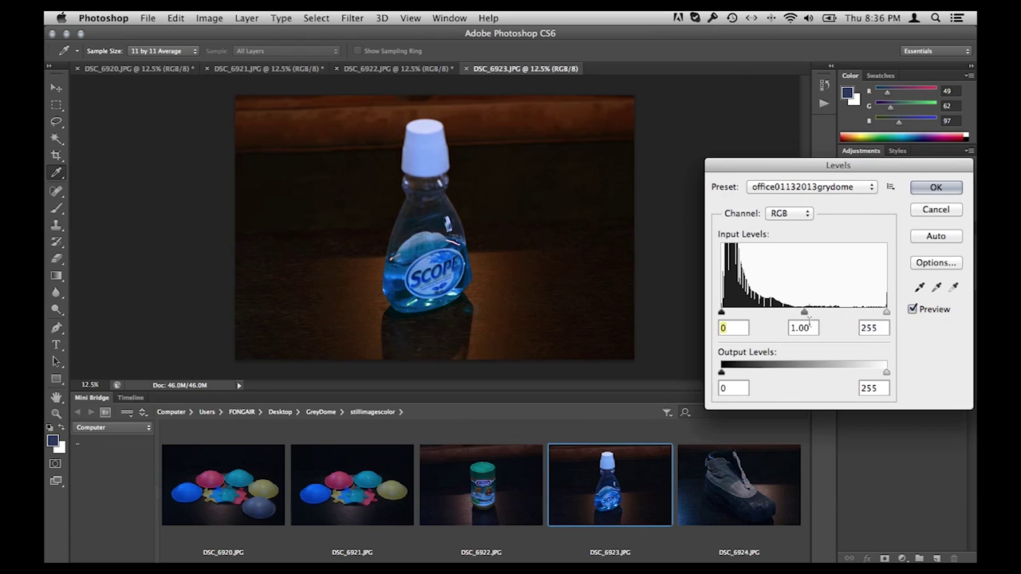
pyautogui.click(936, 186)
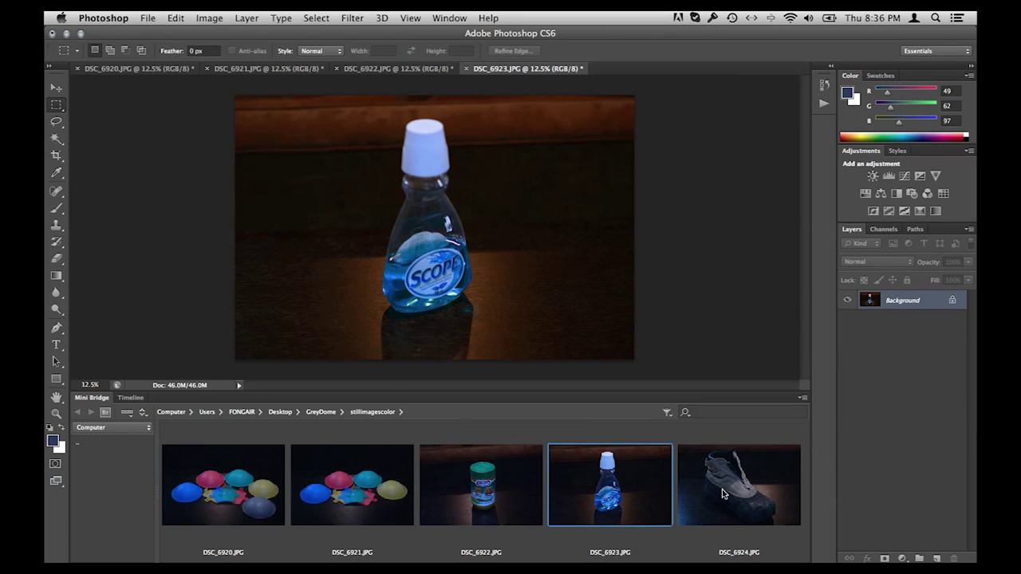
# Step: Open the DSC_6924 shoe photo and apply the office01132013grydome Levels preset
pyautogui.click(722, 491)
pyautogui.doubleClick(722, 489)
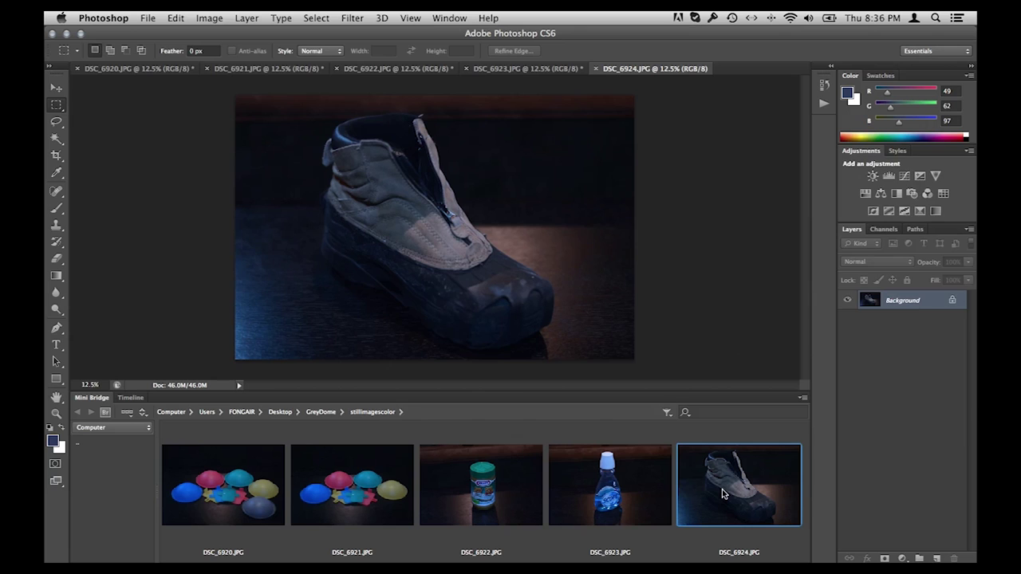
pyautogui.hotkey('ctrl', 'l')
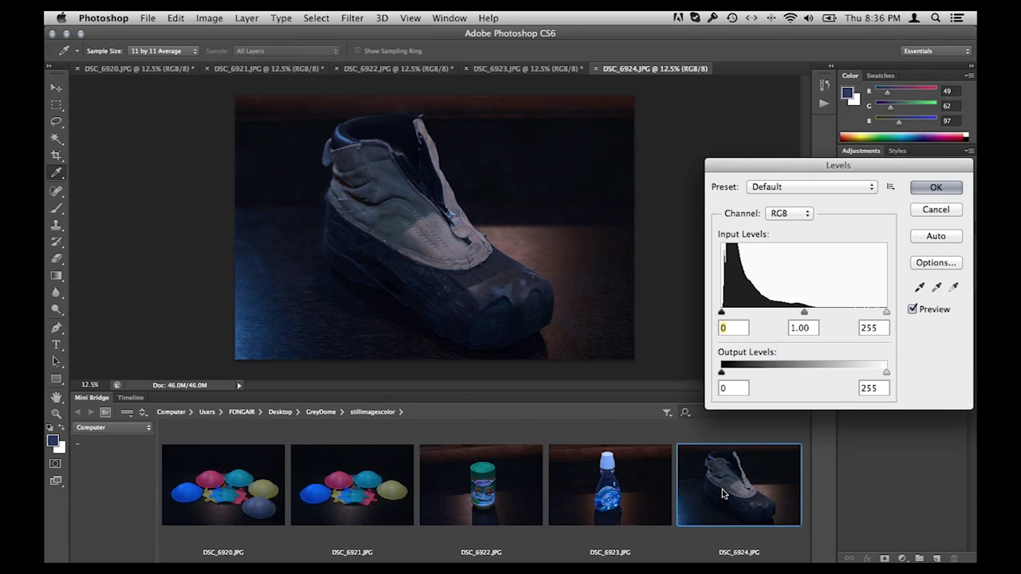
pyautogui.click(768, 190)
pyautogui.click(795, 327)
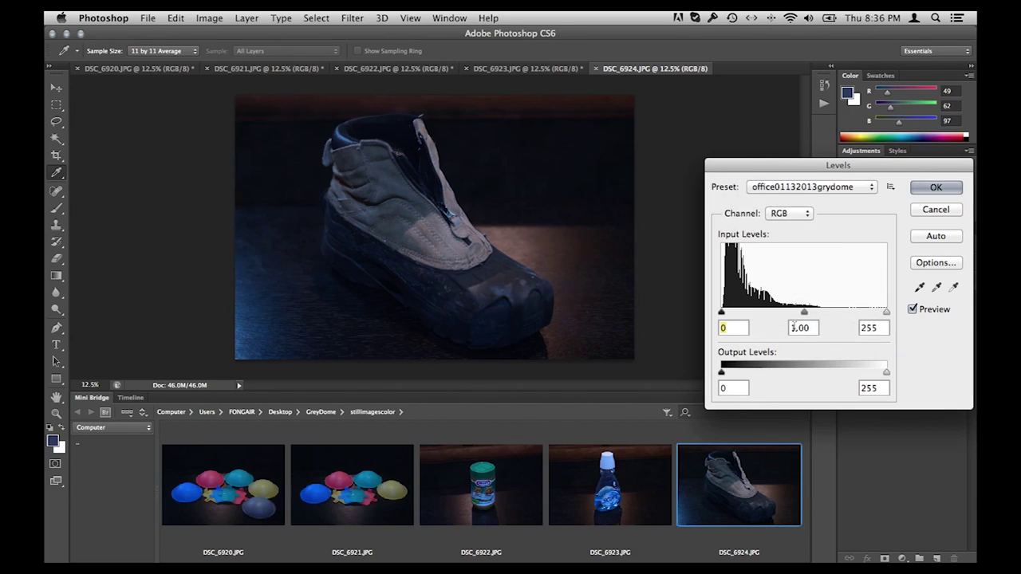
pyautogui.click(936, 187)
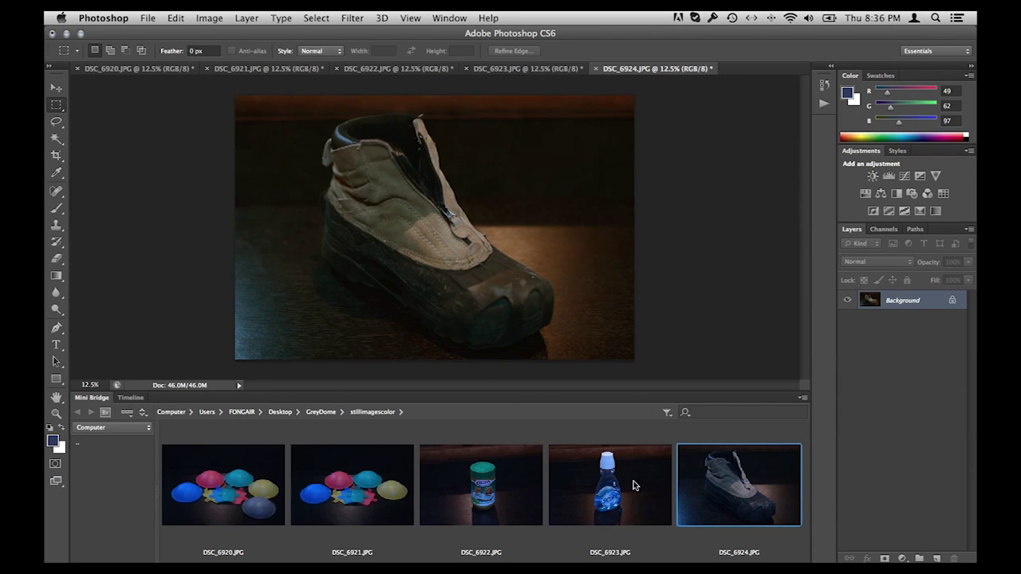
# Step: Switch back to the DSC_6922 jar photo, then to DSC_6920
pyautogui.click(519, 495)
pyautogui.doubleClick(520, 496)
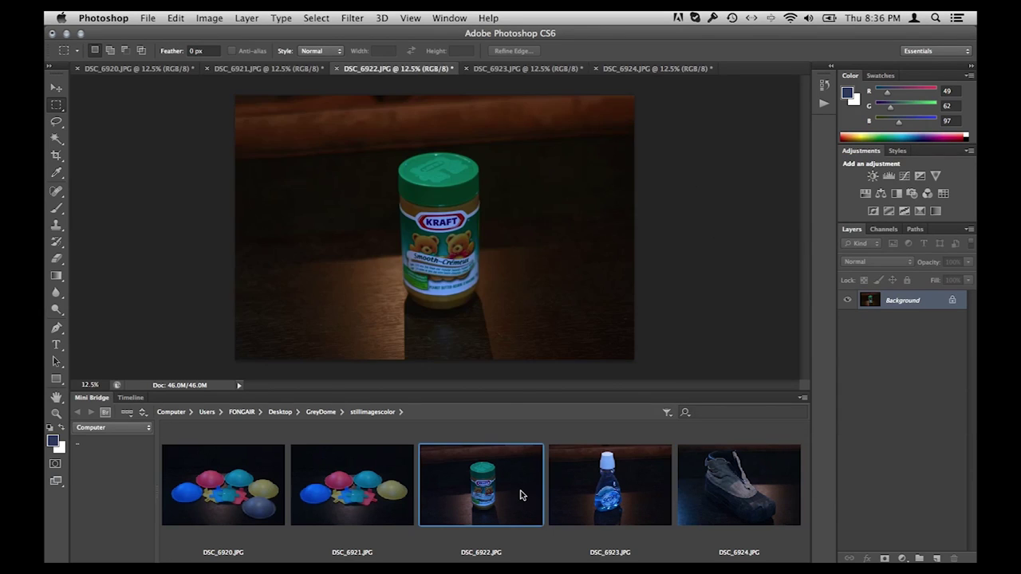
pyautogui.doubleClick(247, 504)
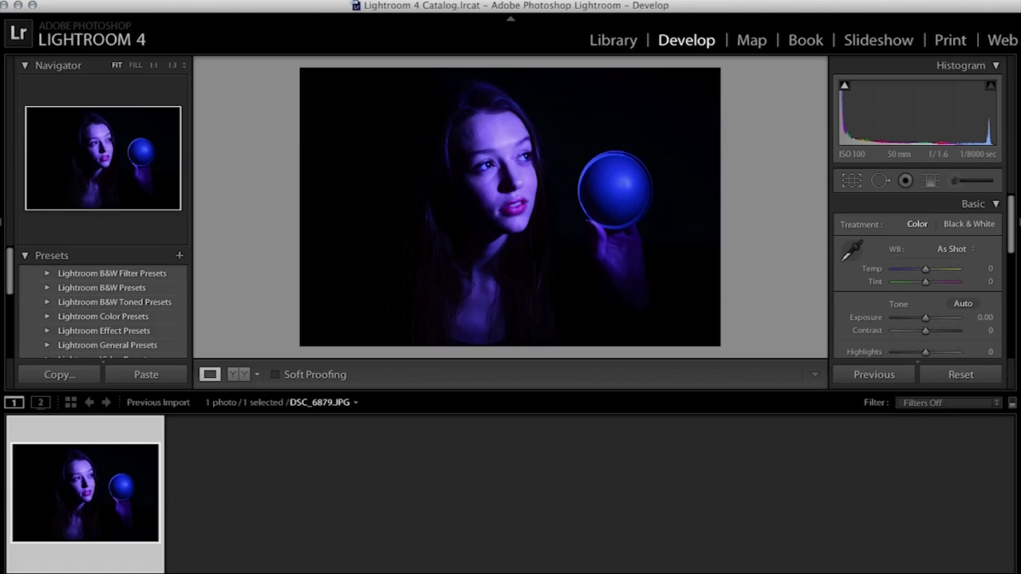
# Step: Sample the grey dome to set DSC_6879.JPG's white balance to Custom, Temp +100, Tint −48
pyautogui.click(847, 250)
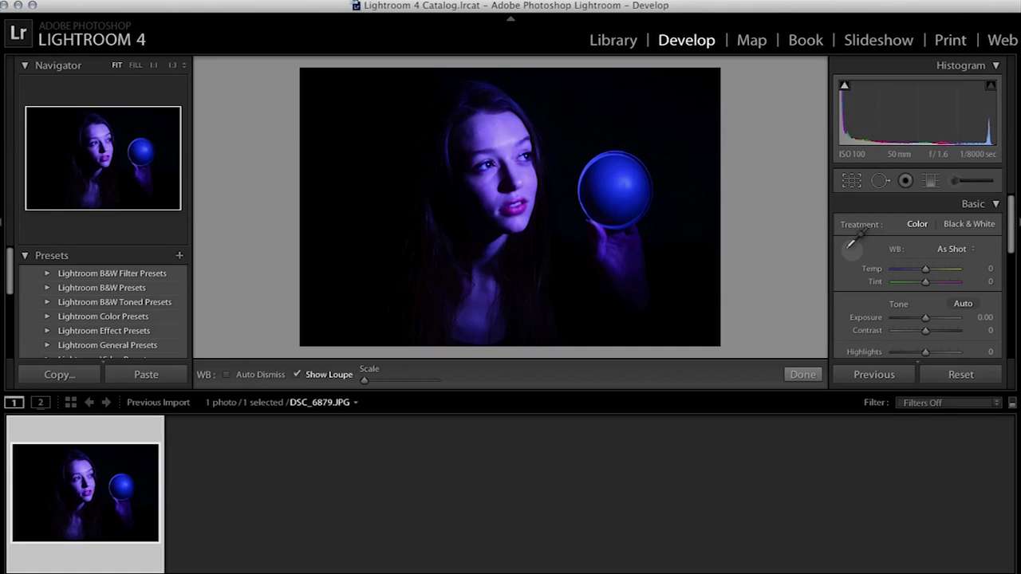
pyautogui.click(613, 177)
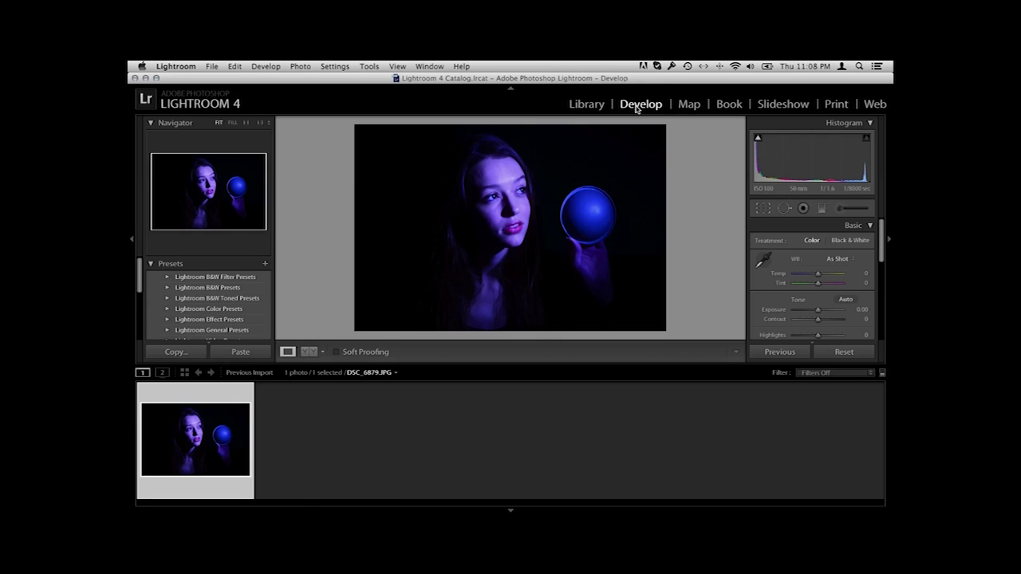
pyautogui.click(764, 262)
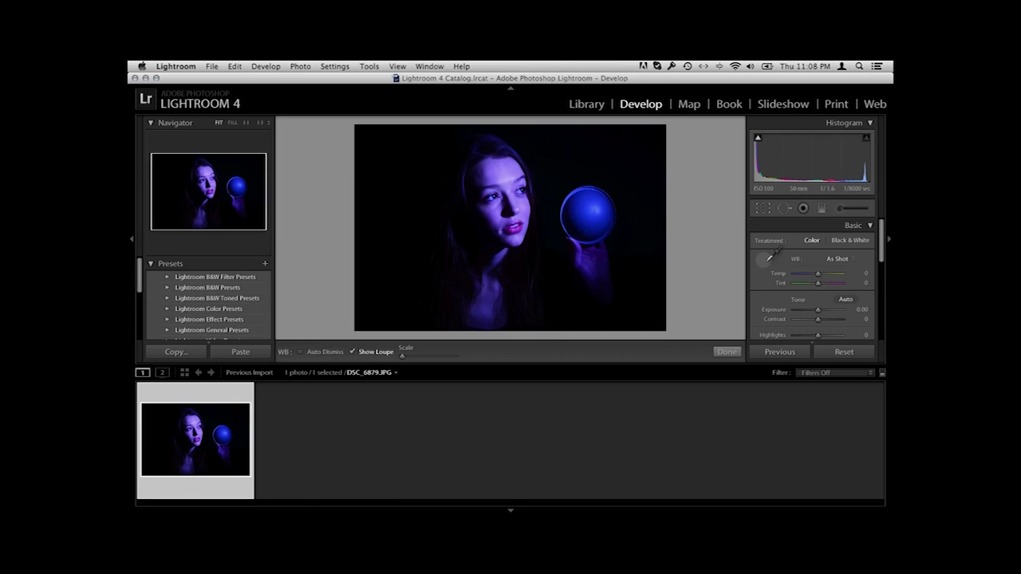
pyautogui.click(587, 201)
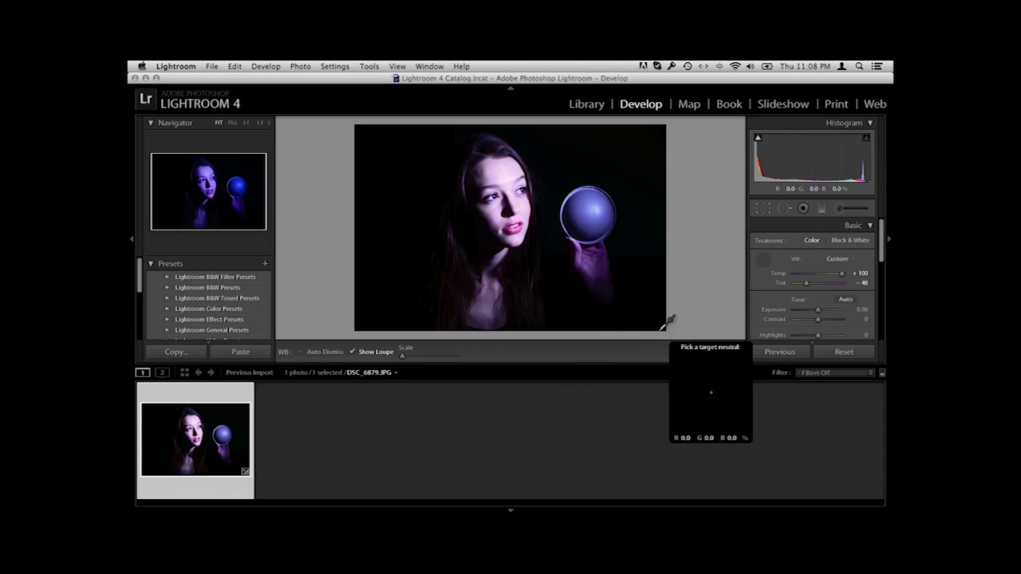